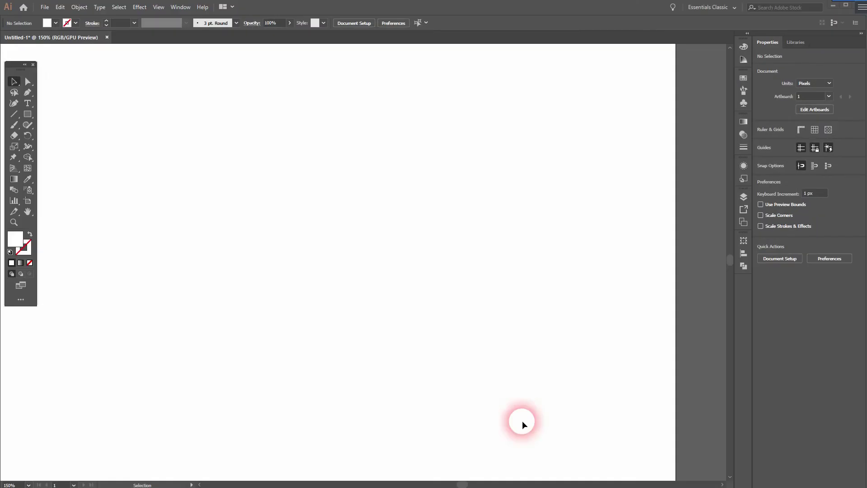
# - Fit the artboard in the window and set the fill colour to black
pyautogui.hotkey('ctrl', '0')
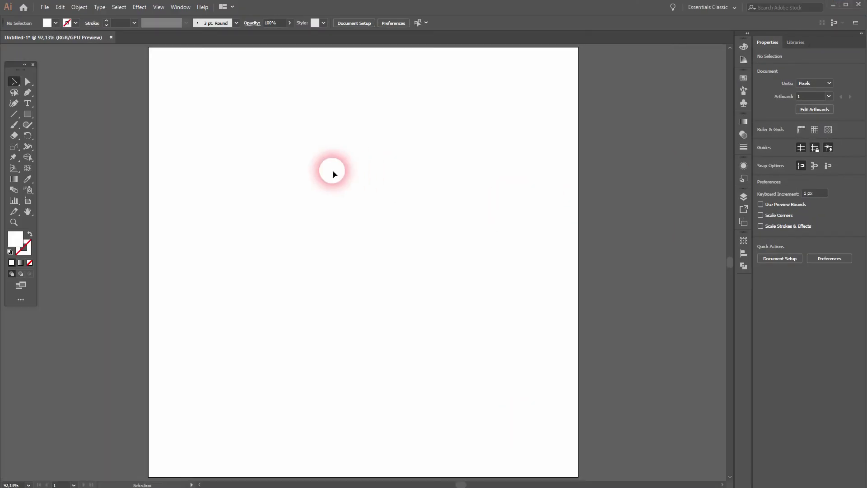
pyautogui.click(56, 24)
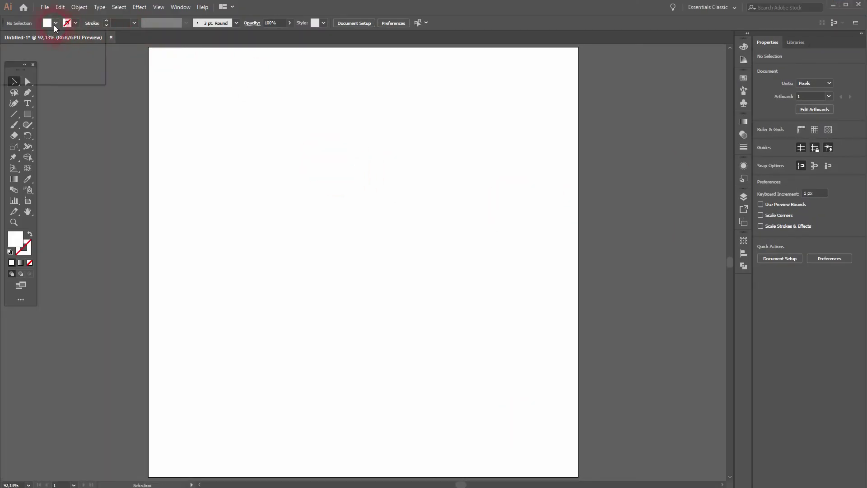
pyautogui.click(34, 40)
pyautogui.click(85, 125)
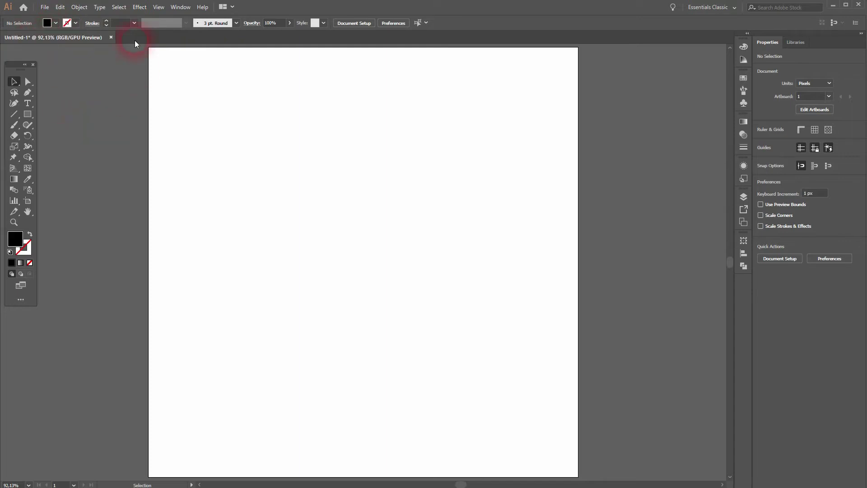
pyautogui.click(158, 7)
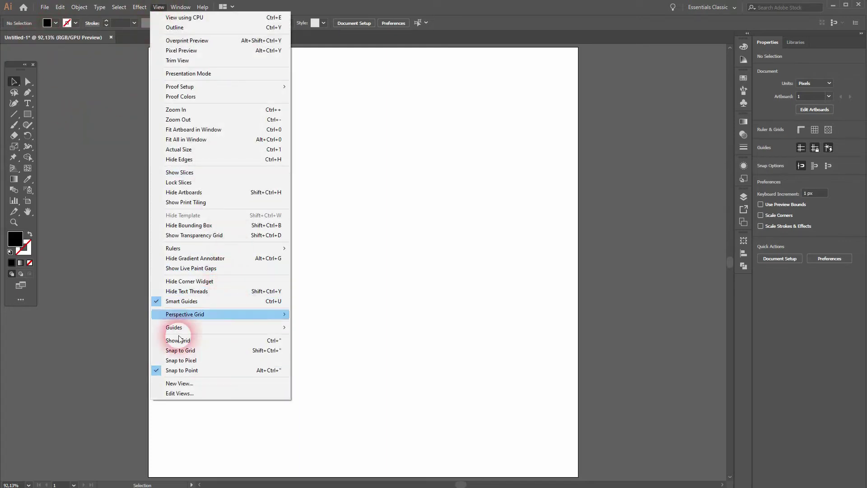
pyautogui.rightClick(25, 105)
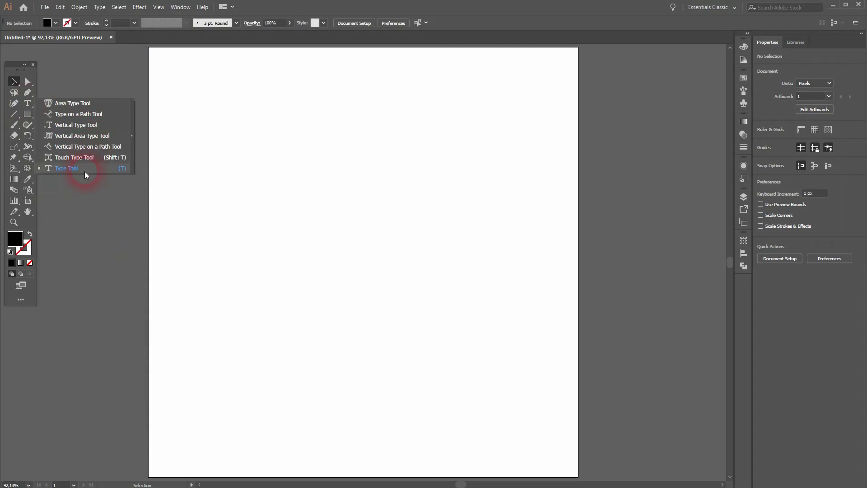
# - Type 'SFX' on the artboard, scale it to about 211 pt and centre it
pyautogui.moveTo(85, 172); pyautogui.dragTo(85, 171)
pyautogui.click(319, 244)
pyautogui.write('SF')
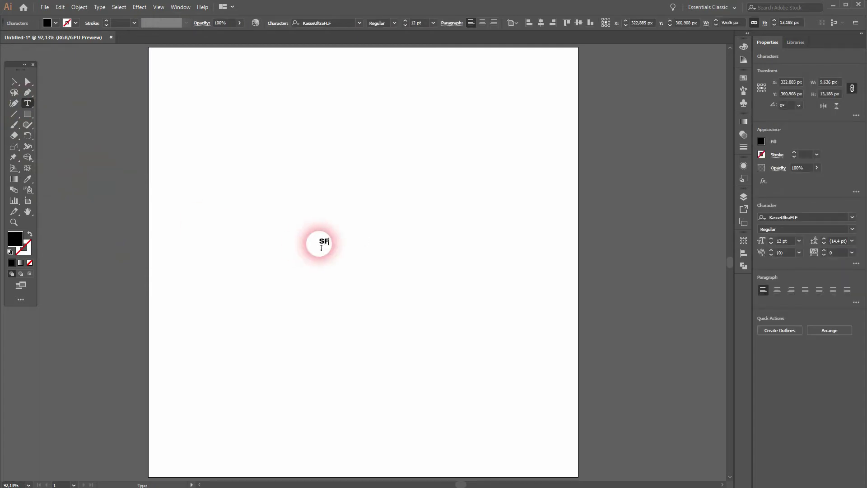
pyautogui.write('X')
pyautogui.click(14, 81)
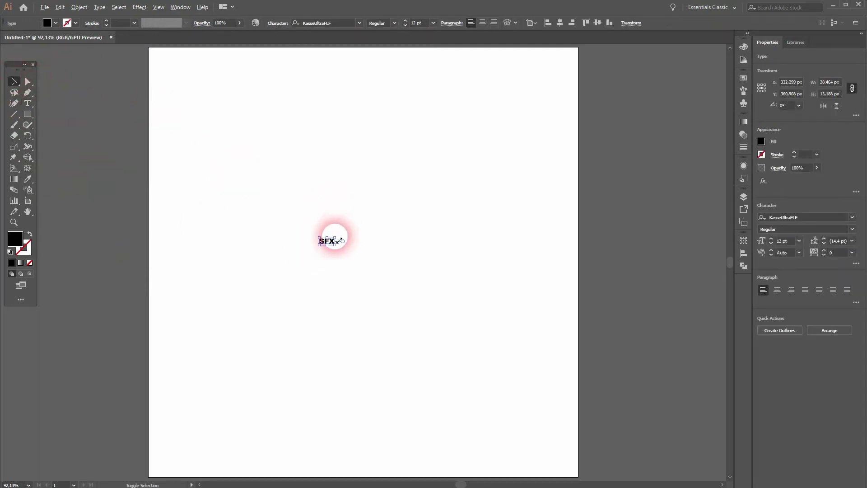
pyautogui.moveTo(339, 236); pyautogui.dragTo(466, 177)
pyautogui.moveTo(428, 232); pyautogui.dragTo(459, 250)
pyautogui.click(815, 222)
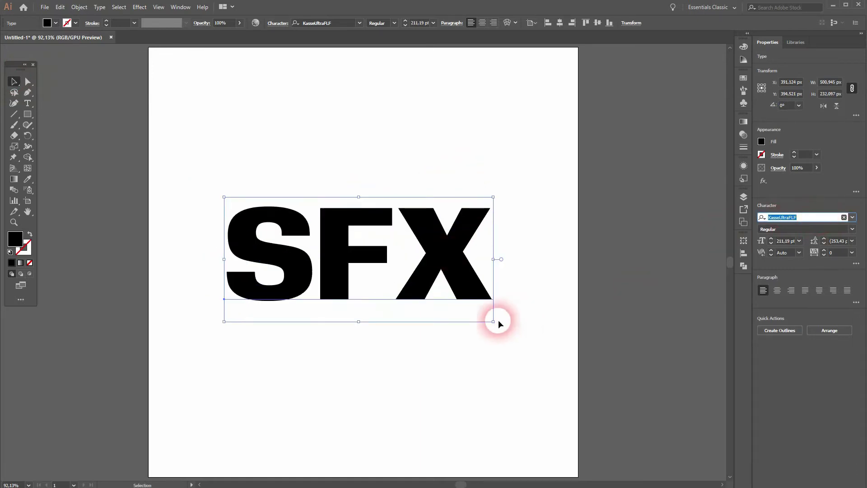
pyautogui.click(455, 260)
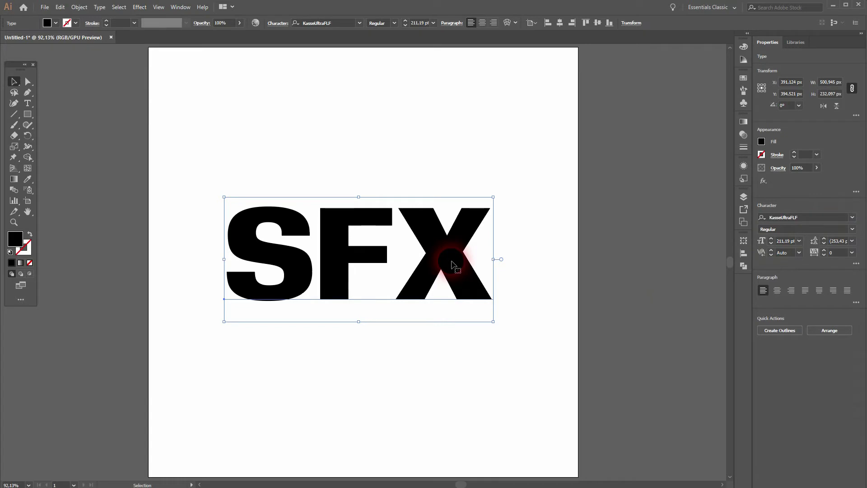
# - Convert the SFX text to outlines and ungroup the letters
pyautogui.rightClick(453, 264)
pyautogui.click(472, 325)
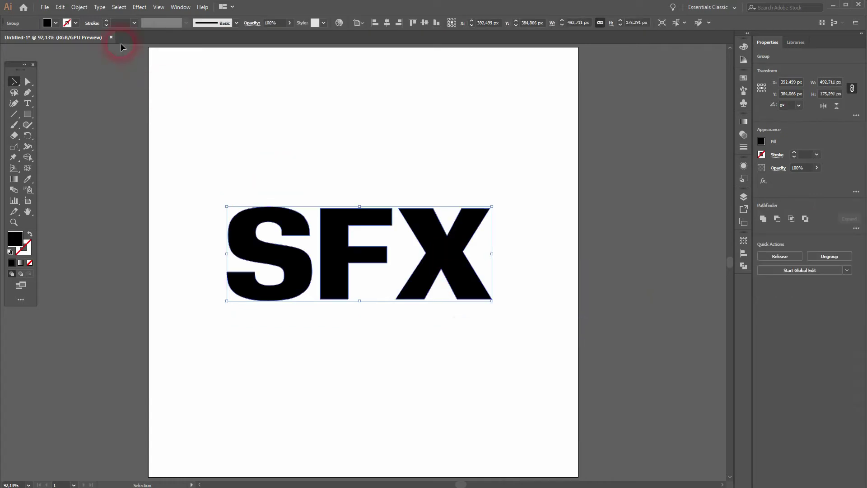
pyautogui.click(80, 7)
pyautogui.click(118, 63)
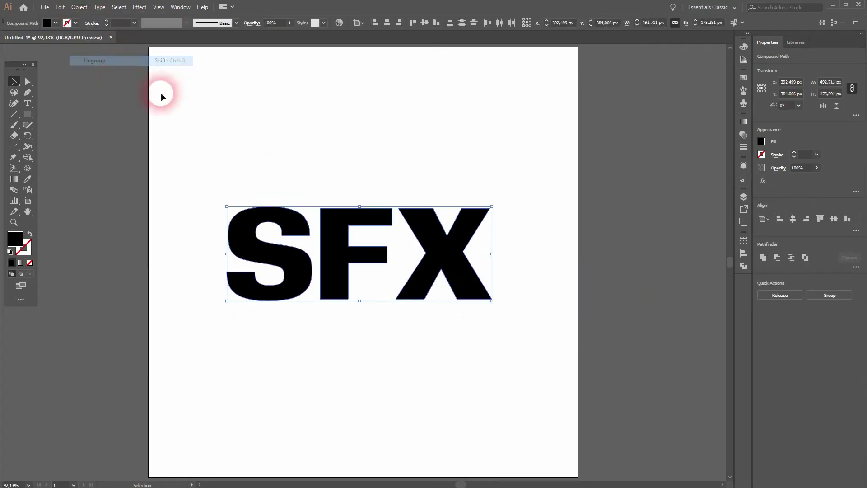
# - Slide the X left until it touches the F
pyautogui.click(474, 195)
pyautogui.scroll(2, 388, 233)
pyautogui.moveTo(304, 217); pyautogui.dragTo(311, 169)
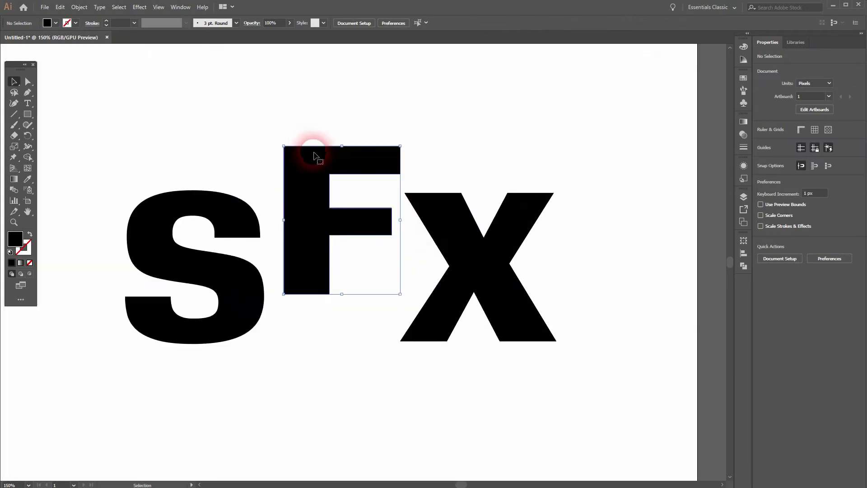
pyautogui.hotkey('ctrl', 'z')
pyautogui.press('v')
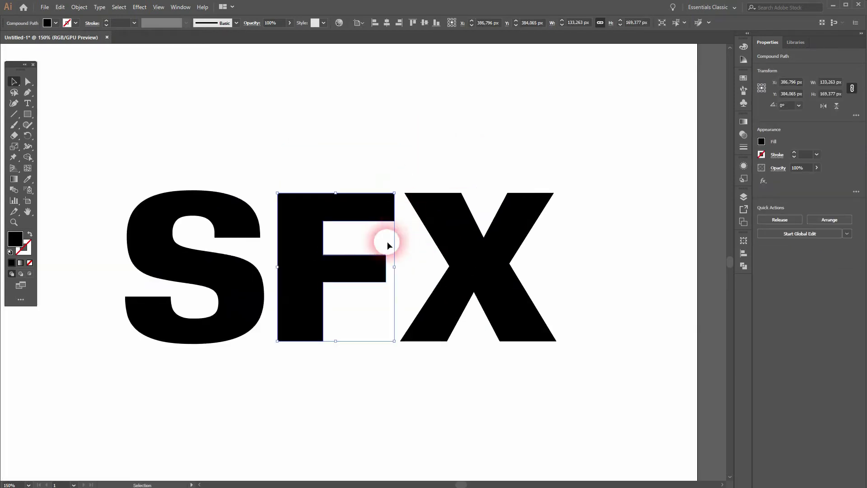
pyautogui.click(446, 230)
pyautogui.scroll(1, 406, 205)
pyautogui.press('a')
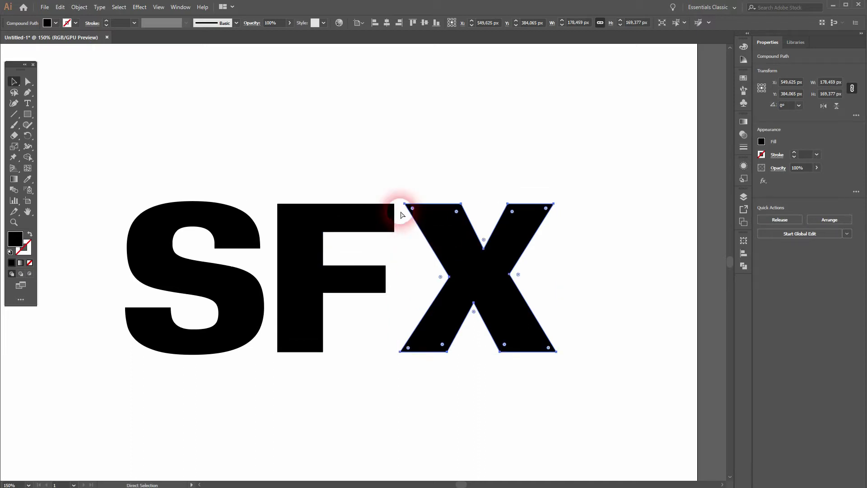
pyautogui.moveTo(406, 205); pyautogui.dragTo(397, 206)
pyautogui.press('v')
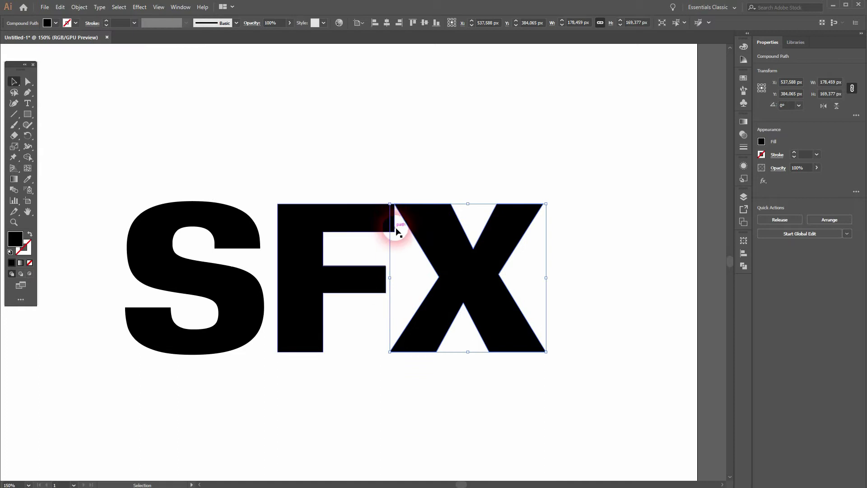
# - Nudge the S right until it touches the F
pyautogui.click(255, 299)
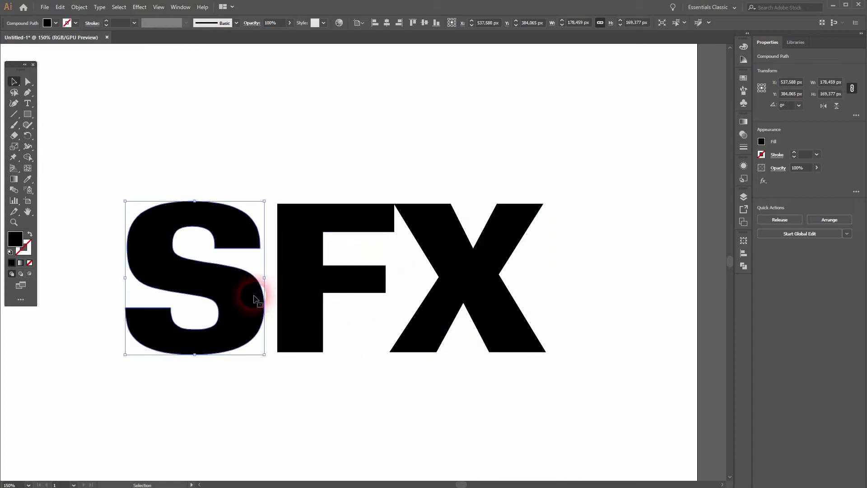
pyautogui.press('Right')
pyautogui.press('Right')
pyautogui.press('Right')
pyautogui.press('Right')
pyautogui.press('Right')
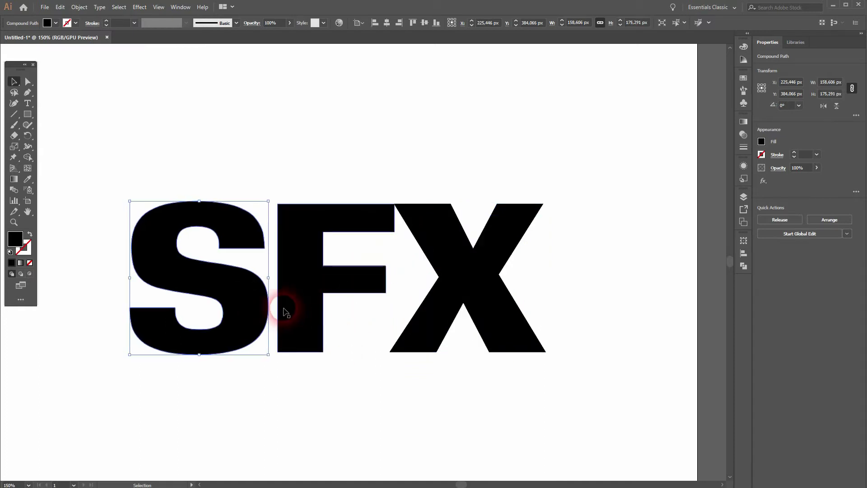
pyautogui.press('Right')
pyautogui.press('Right')
pyautogui.press('Right')
pyautogui.press('Right')
pyautogui.press('Right')
pyautogui.press('Right')
pyautogui.press('Right')
pyautogui.press('Right')
pyautogui.press('Right')
pyautogui.press('Right')
pyautogui.press('Right')
pyautogui.press('Right')
pyautogui.press('Right')
pyautogui.press('Right')
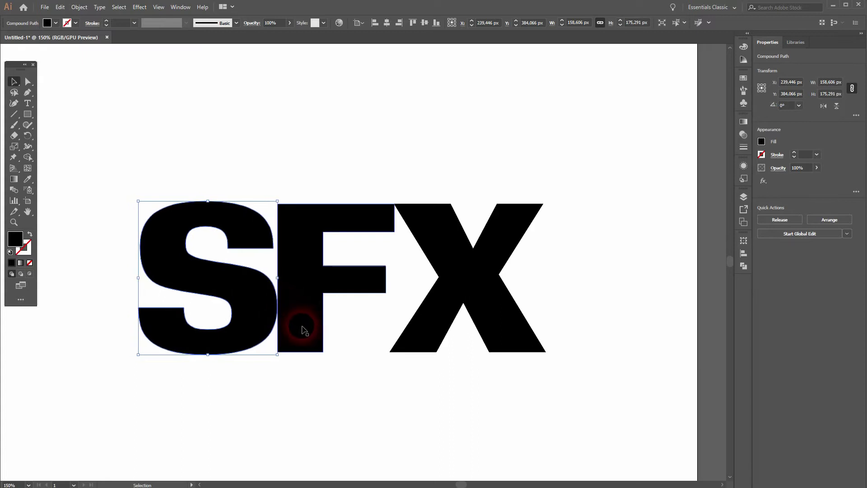
pyautogui.click(335, 374)
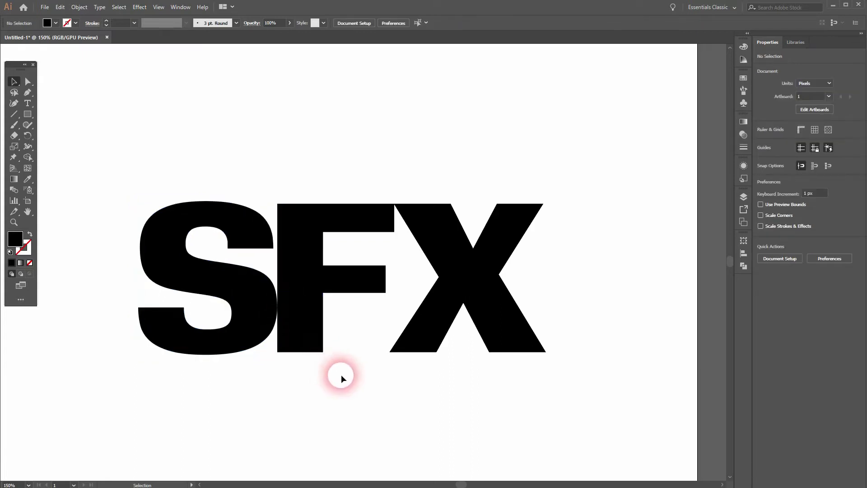
pyautogui.moveTo(140, 383); pyautogui.dragTo(488, 244)
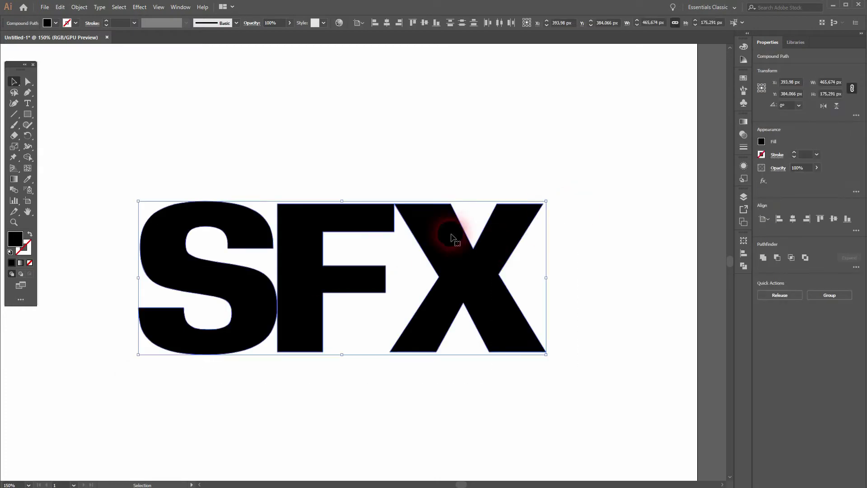
pyautogui.click(580, 298)
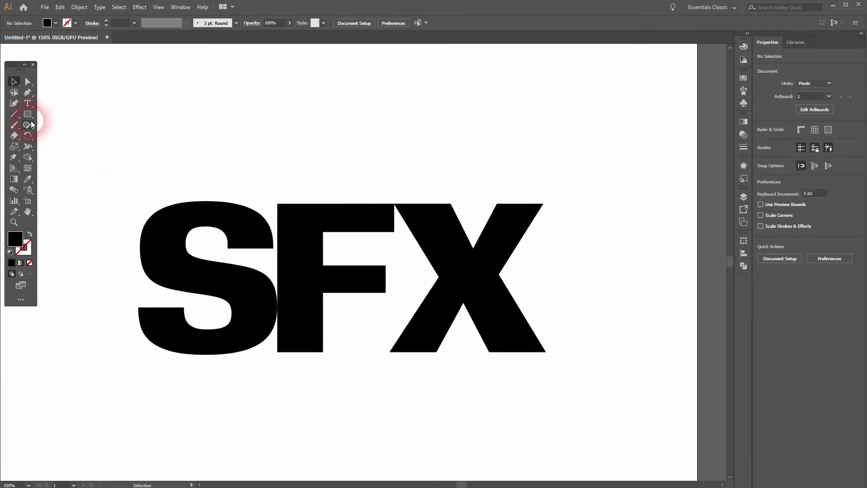
# - Draw a blue 178.459 × 169.377 px rectangle over the X, reaching the F
pyautogui.click(28, 117)
pyautogui.click(67, 114)
pyautogui.click(56, 23)
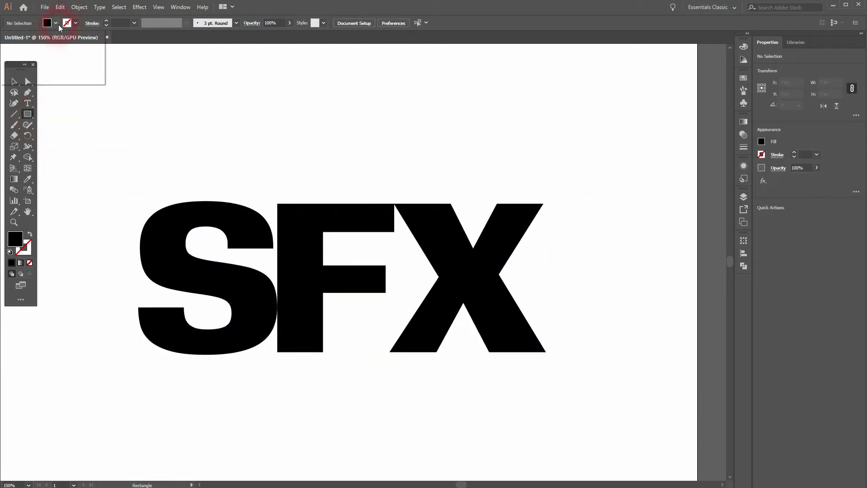
pyautogui.click(44, 59)
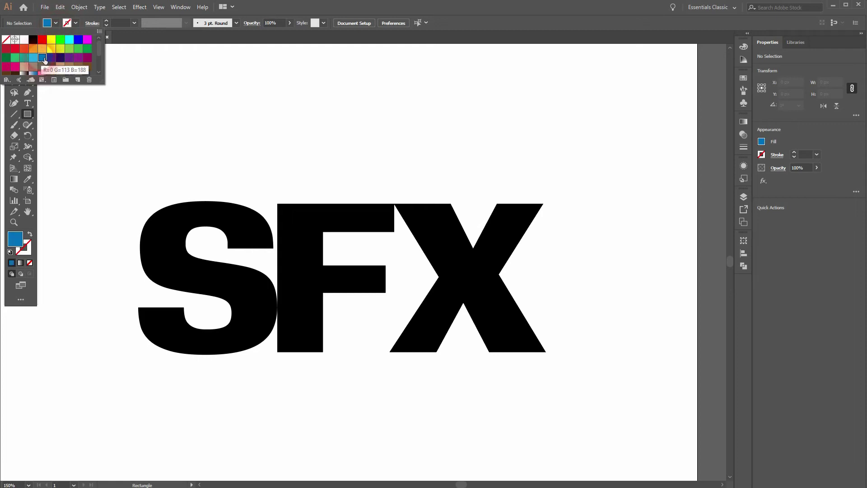
pyautogui.press('Escape')
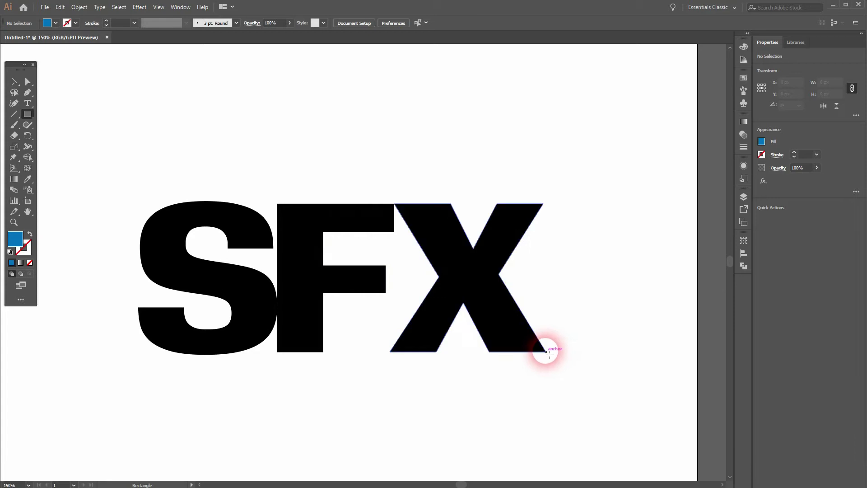
pyautogui.moveTo(547, 352); pyautogui.dragTo(395, 204)
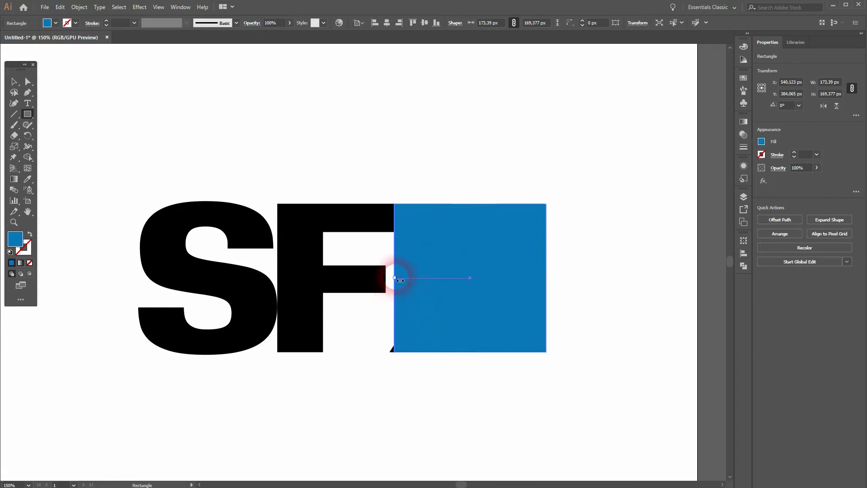
pyautogui.moveTo(400, 281); pyautogui.dragTo(390, 280)
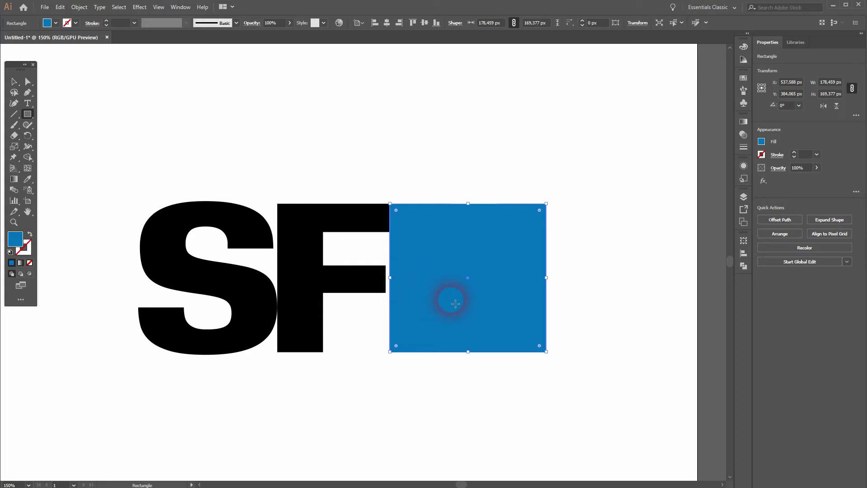
# - Nudge the S and F left until they sit flush against the blue rectangle
pyautogui.press('v')
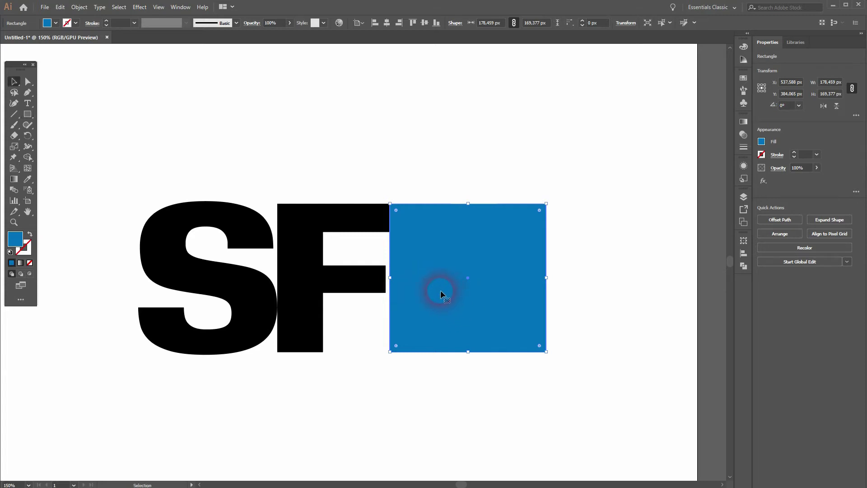
pyautogui.click(339, 284)
pyautogui.keyDown('shift'); pyautogui.click(252, 296); pyautogui.keyUp('shift')
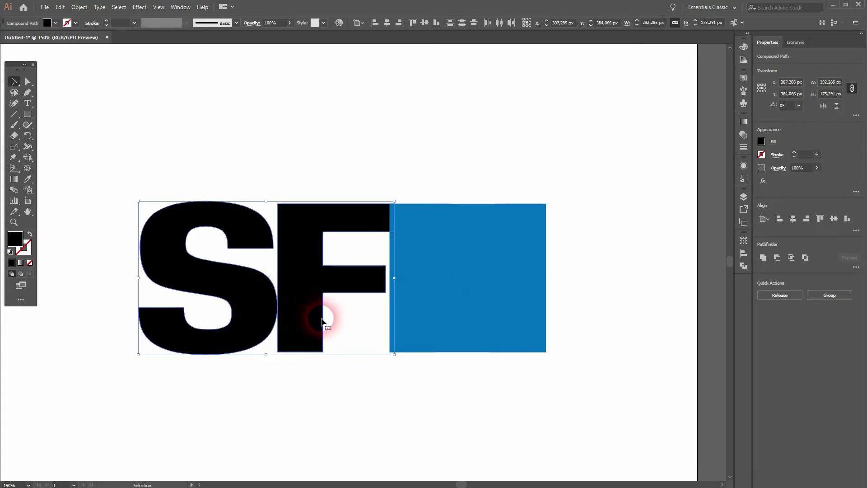
pyautogui.press('Left')
pyautogui.press('Left')
pyautogui.press('Left')
pyautogui.press('Left')
pyautogui.press('Left')
pyautogui.press('Left')
pyautogui.press('Left')
pyautogui.press('Left')
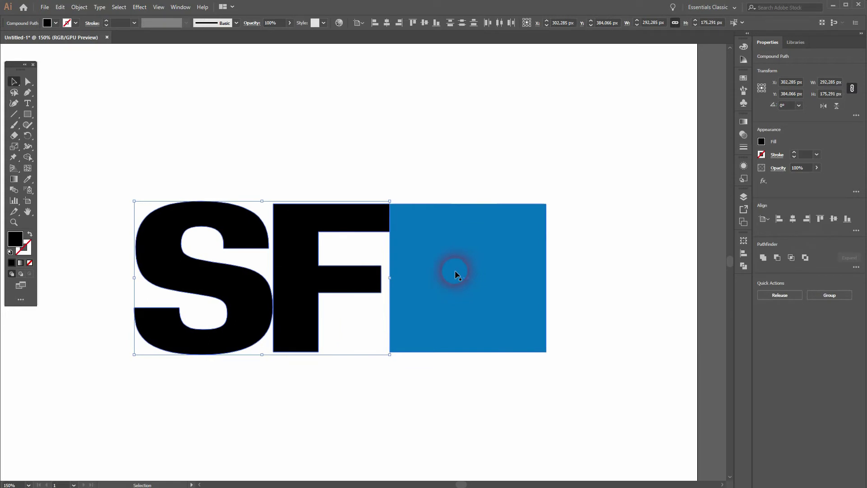
# - Copy the blue rectangle over the F and S, then stretch the blocks to full letter height
pyautogui.click(414, 374)
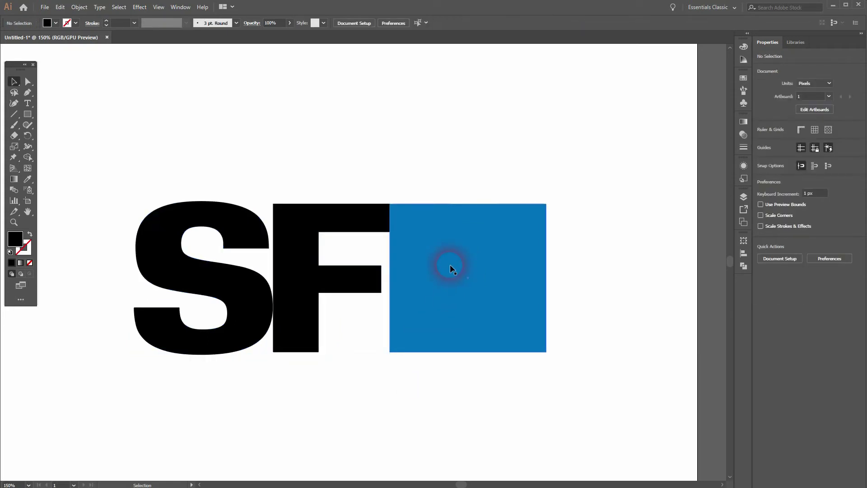
pyautogui.keyDown('alt'); pyautogui.keyDown('shift'); pyautogui.moveTo(452, 269); pyautogui.dragTo(277, 281); pyautogui.keyUp('shift'); pyautogui.keyUp('alt')
pyautogui.moveTo(310, 305); pyautogui.dragTo(138, 283)
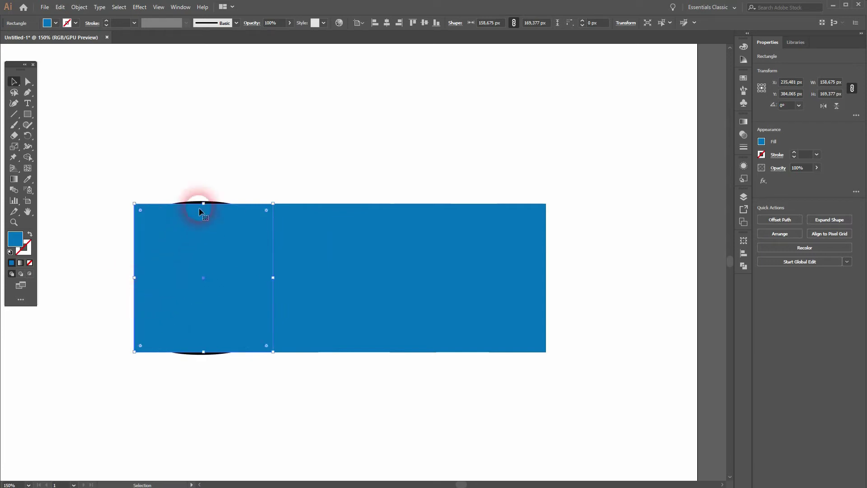
pyautogui.keyDown('shift'); pyautogui.click(358, 283); pyautogui.keyUp('shift')
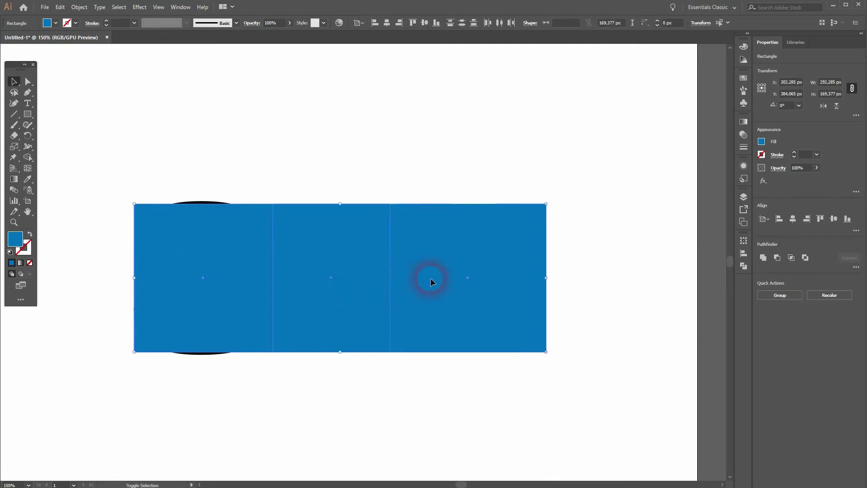
pyautogui.moveTo(341, 203); pyautogui.dragTo(342, 202)
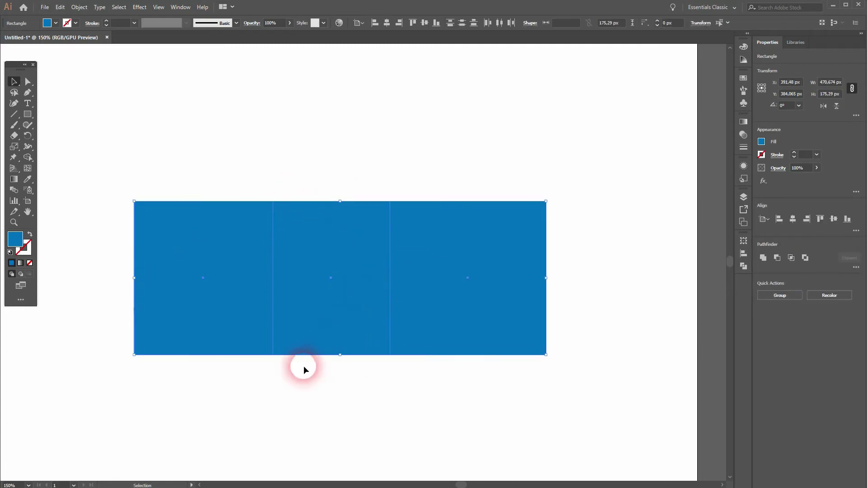
# - Send the blue rectangles behind the black letters, then select the S and X
pyautogui.rightClick(500, 271)
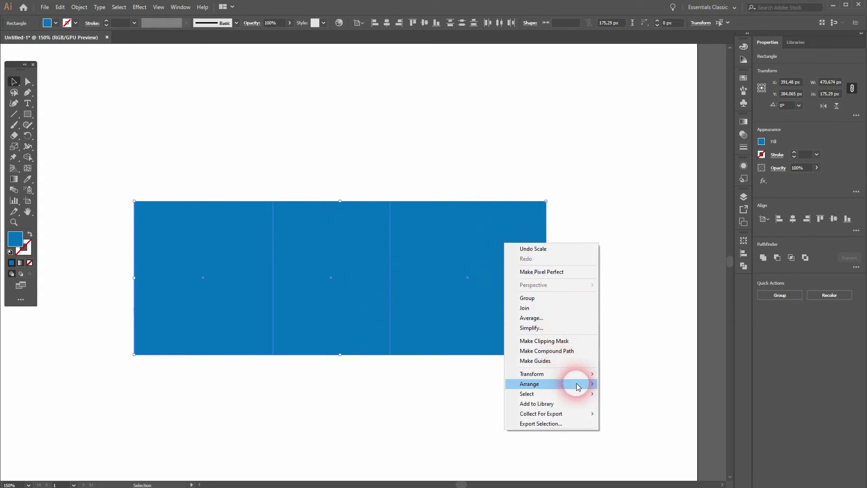
pyautogui.moveTo(576, 384)
pyautogui.click(630, 414)
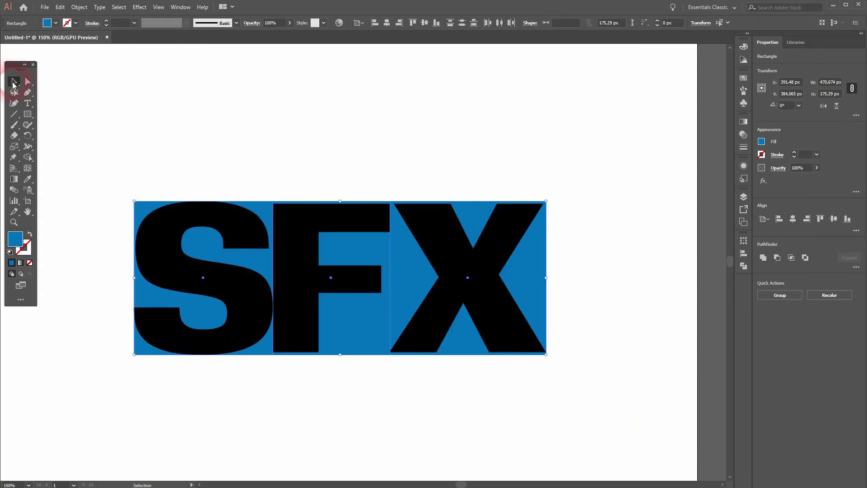
pyautogui.click(331, 112)
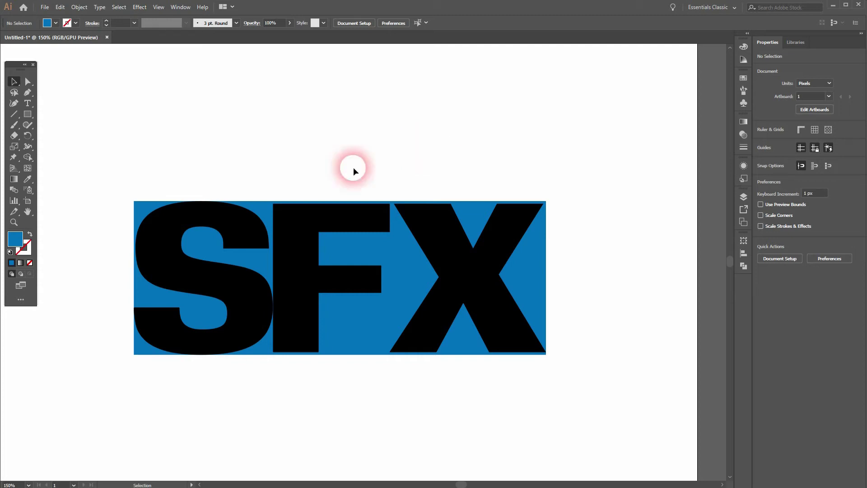
pyautogui.click(175, 262)
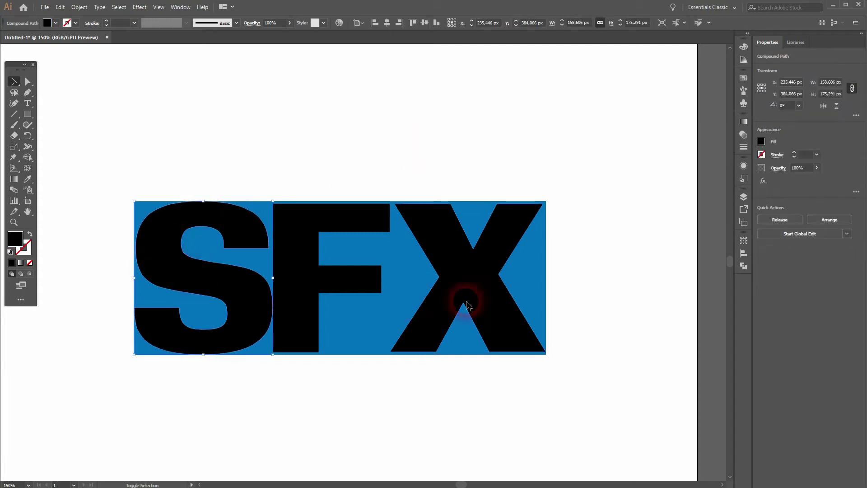
pyautogui.keyDown('shift'); pyautogui.click(482, 287); pyautogui.keyUp('shift')
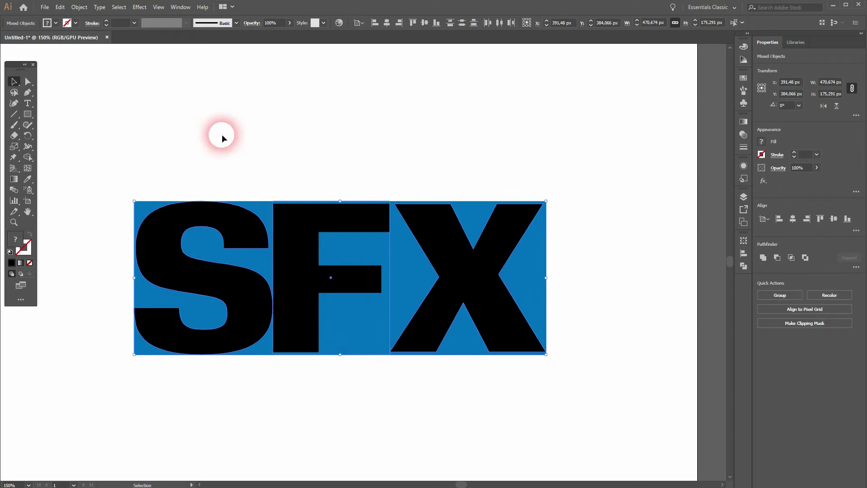
# - Fill the S and X letters with white
pyautogui.click(56, 23)
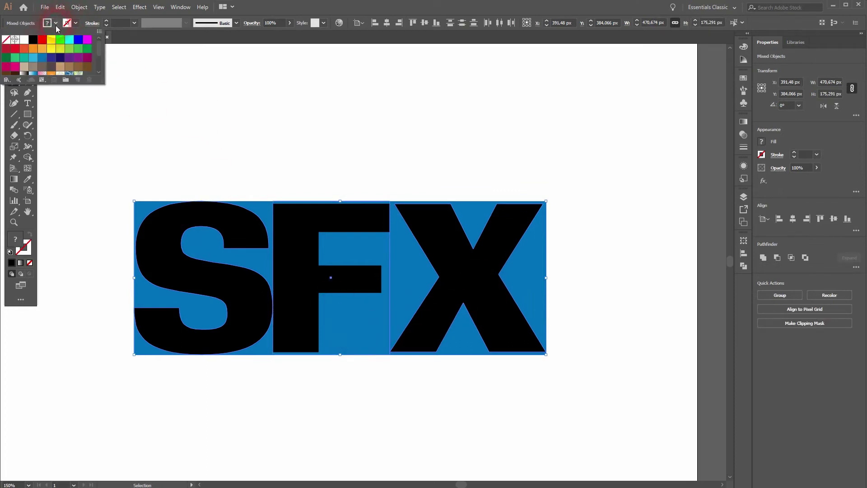
pyautogui.click(24, 40)
pyautogui.click(514, 155)
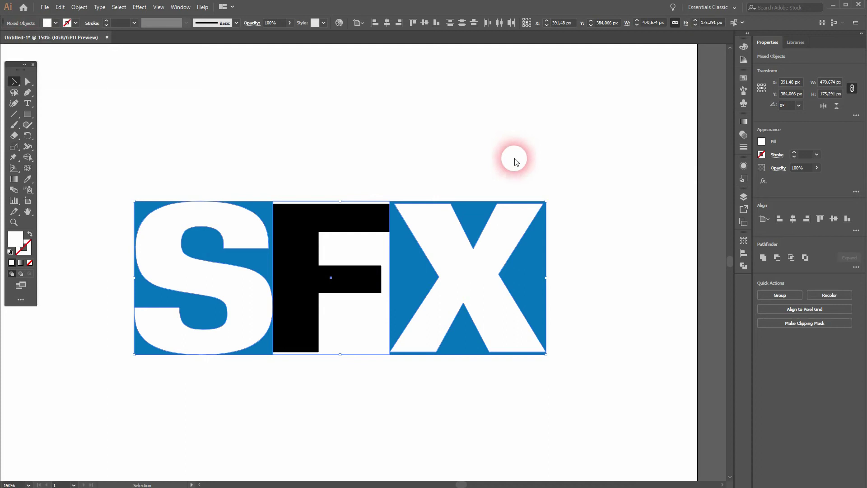
pyautogui.click(430, 131)
# - Fill the F letter with the blue swatch
pyautogui.click(307, 246)
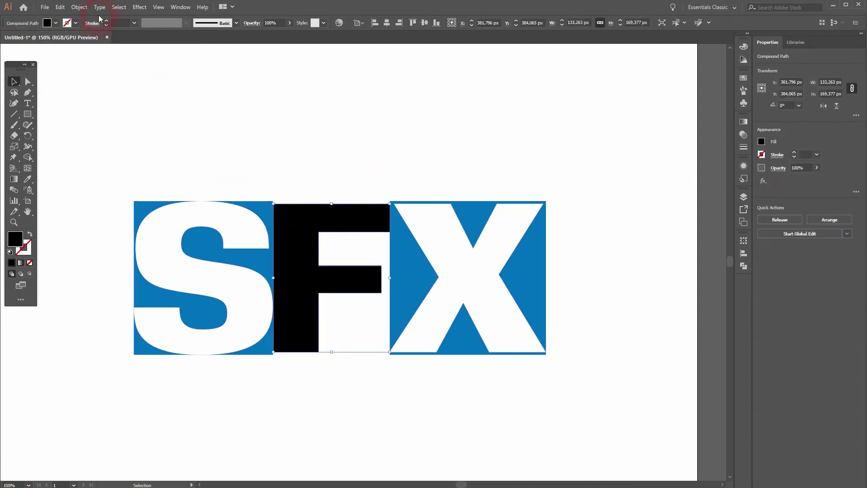
pyautogui.click(55, 23)
pyautogui.click(42, 57)
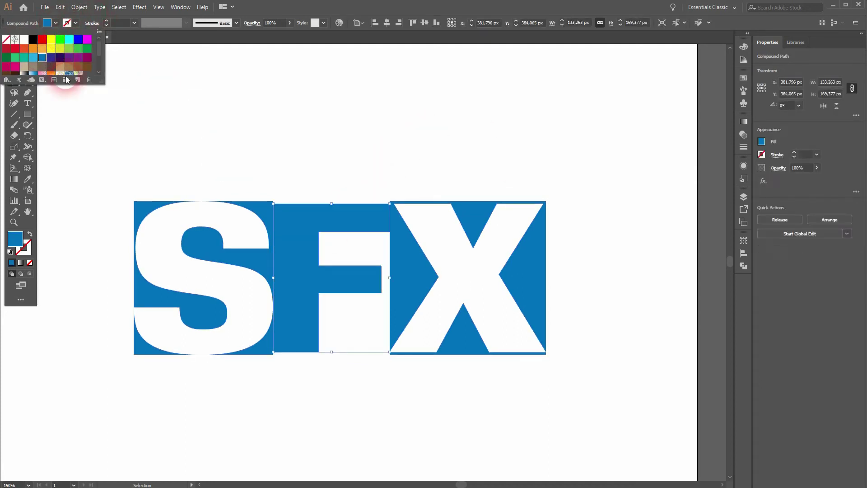
pyautogui.click(442, 134)
pyautogui.click(397, 145)
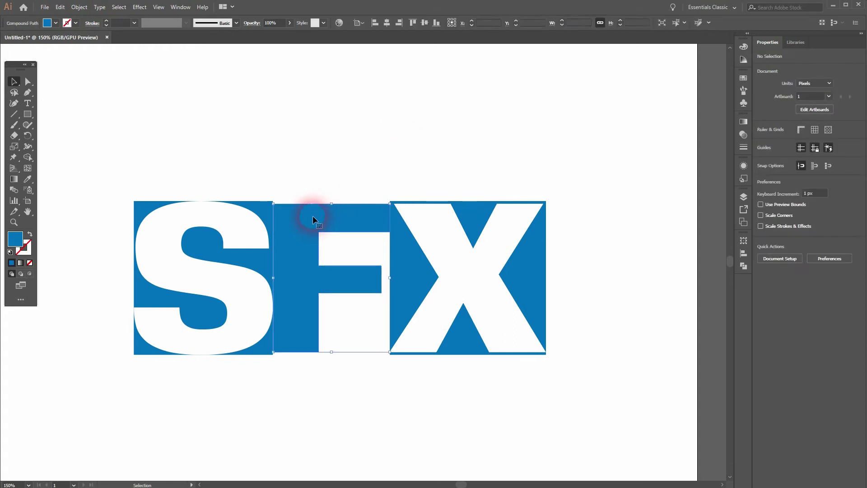
# - Nudge the blue F one step to the right within its block
pyautogui.click(331, 207)
pyautogui.moveTo(332, 207); pyautogui.dragTo(336, 202)
pyautogui.click(445, 393)
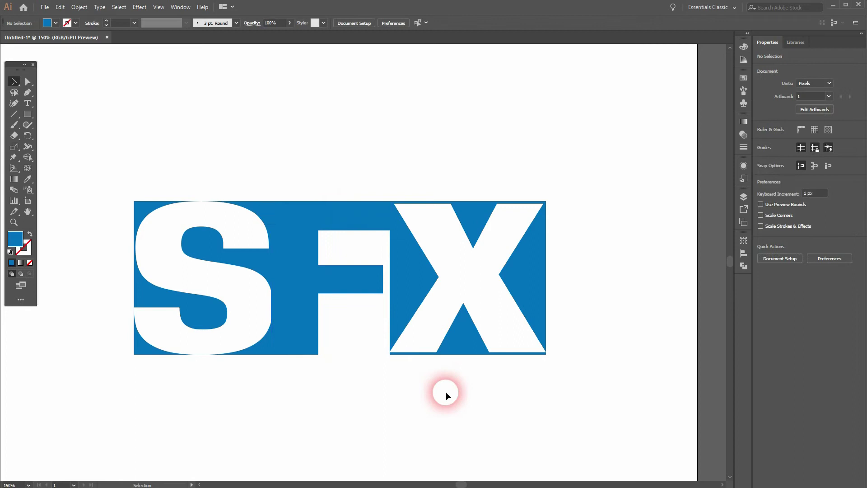
pyautogui.click(297, 288)
pyautogui.click(373, 392)
pyautogui.click(303, 286)
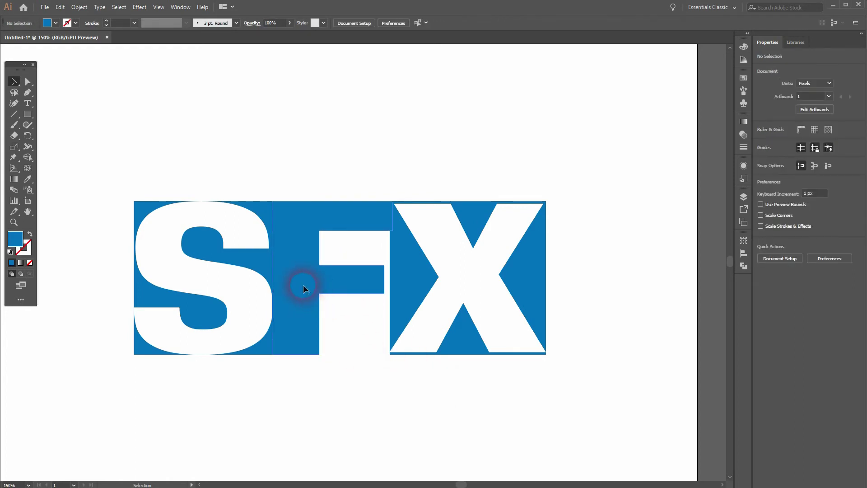
pyautogui.press('Right')
pyautogui.click(350, 391)
pyautogui.click(328, 296)
pyautogui.click(357, 324)
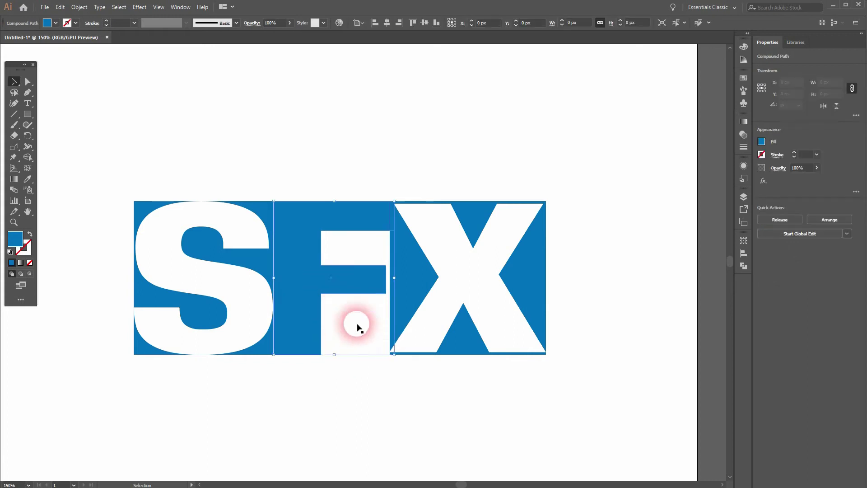
pyautogui.click(387, 391)
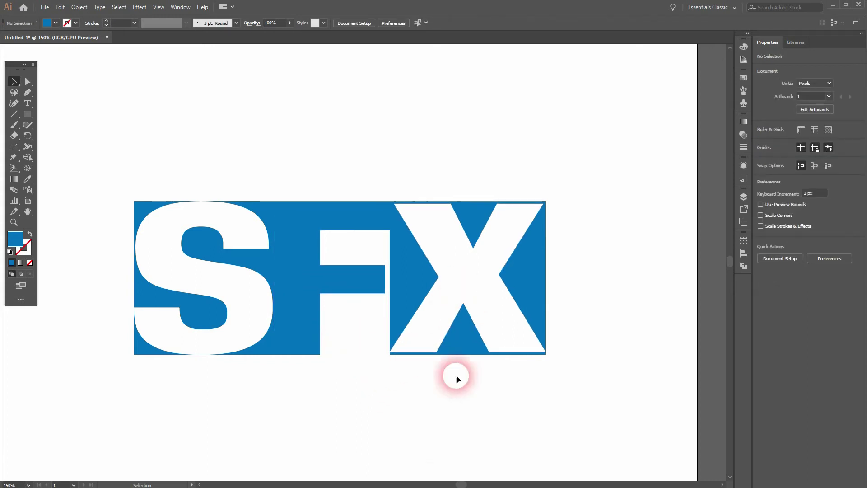
# - Stretch the X and S tops upward so the S is 180.841 px tall
pyautogui.click(475, 284)
pyautogui.moveTo(468, 202); pyautogui.dragTo(465, 195)
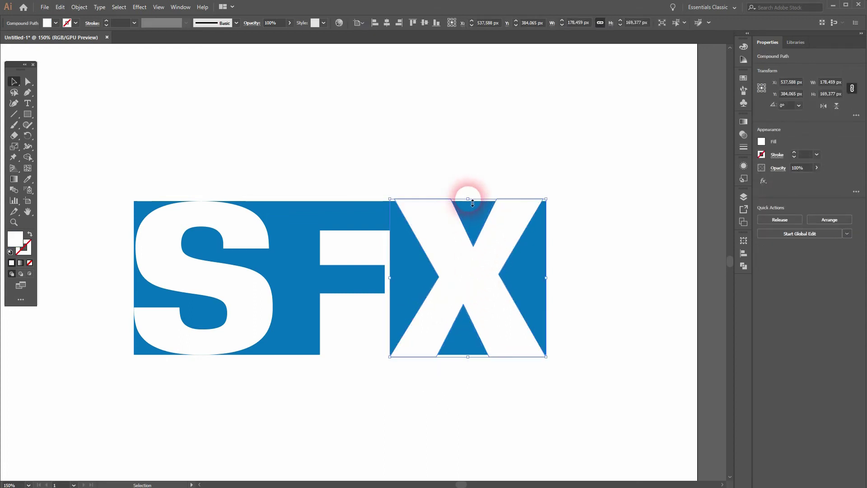
pyautogui.click(196, 216)
pyautogui.moveTo(203, 202); pyautogui.dragTo(203, 199)
pyautogui.click(254, 423)
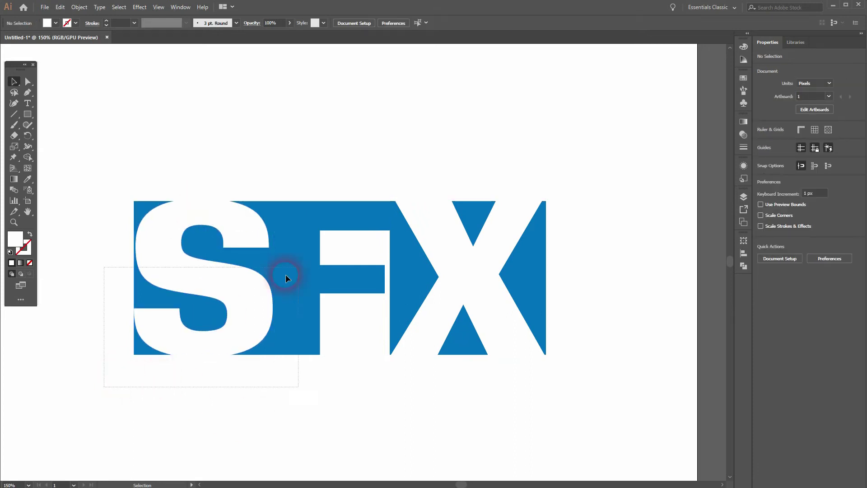
# - Select all the artwork and merge the blue regions into one shape with Shape Builder
pyautogui.moveTo(286, 275); pyautogui.dragTo(604, 156)
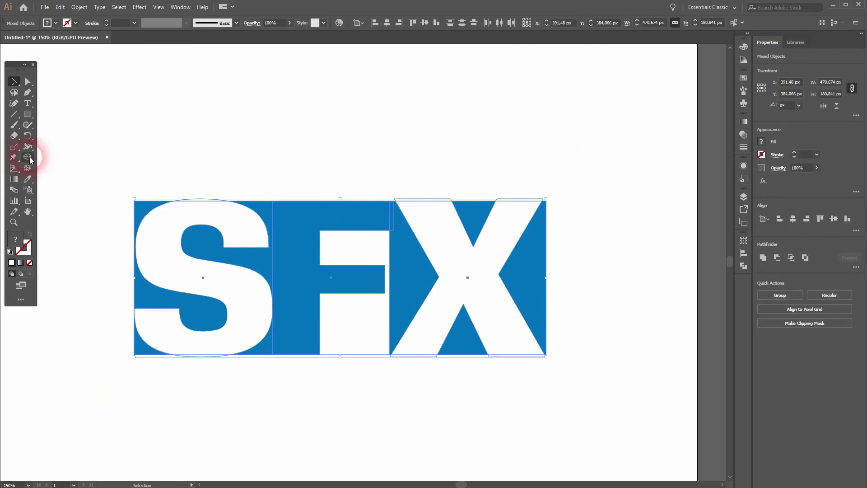
pyautogui.moveTo(29, 157); pyautogui.dragTo(72, 154)
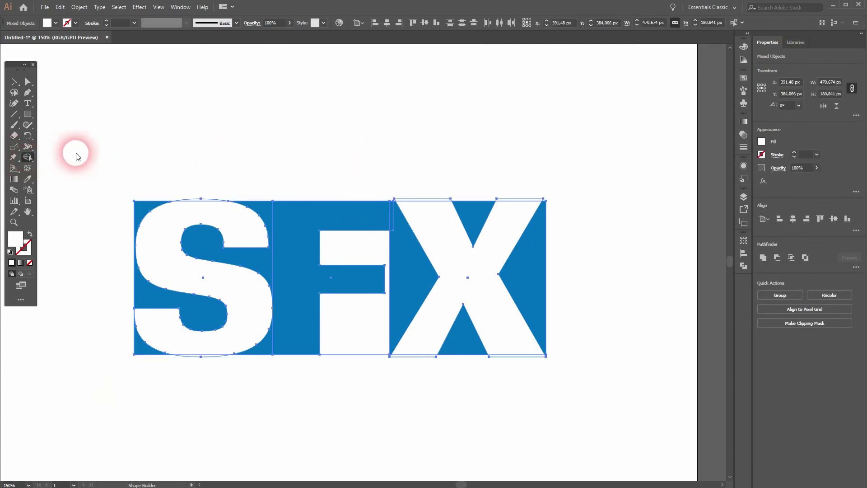
pyautogui.click(356, 330)
pyautogui.click(421, 348)
pyautogui.moveTo(492, 329); pyautogui.dragTo(547, 402)
# - Trim the thin slivers by the X's arms and foot and along the S's top and bottom
pyautogui.moveTo(517, 235); pyautogui.dragTo(511, 167)
pyautogui.moveTo(431, 209); pyautogui.dragTo(399, 169)
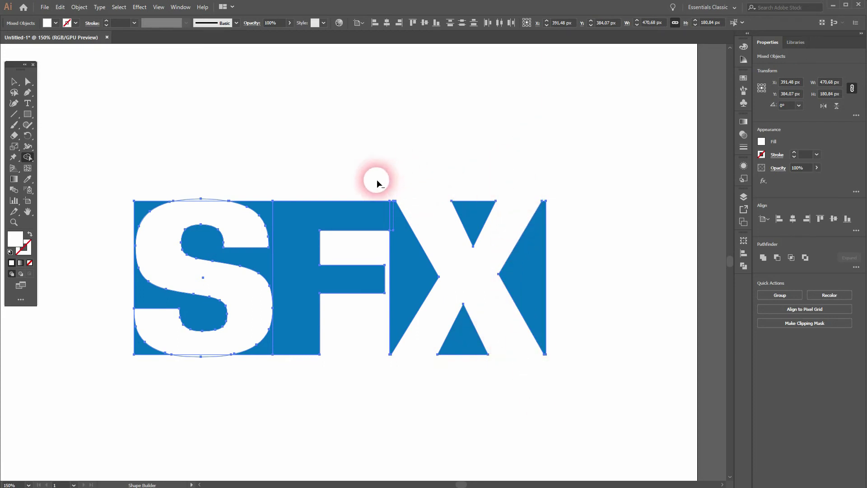
pyautogui.moveTo(217, 180); pyautogui.dragTo(186, 217)
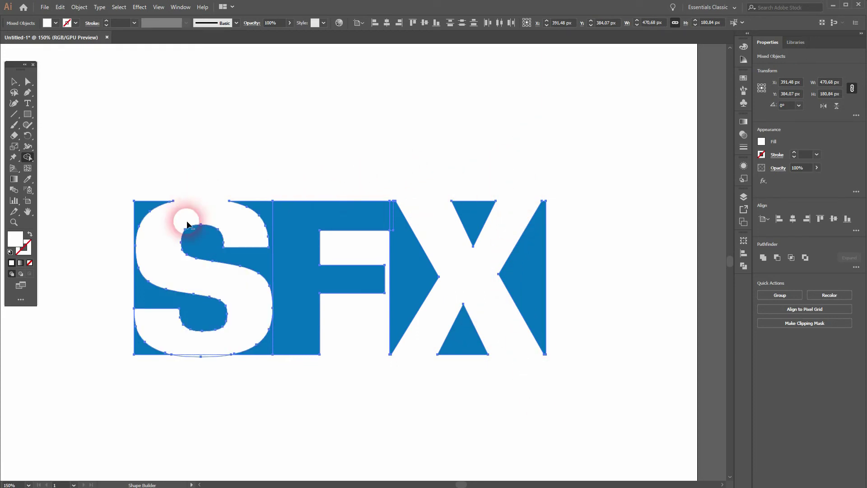
pyautogui.keyDown('alt'); pyautogui.click(207, 345); pyautogui.keyUp('alt')
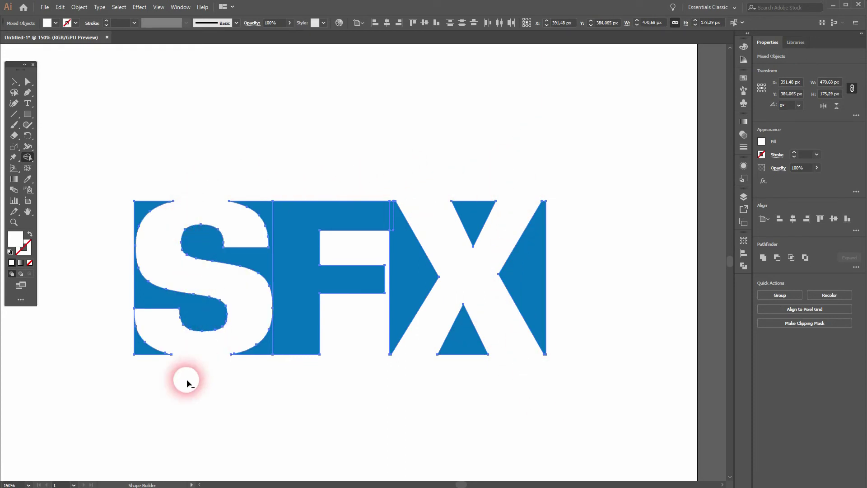
pyautogui.click(12, 87)
pyautogui.click(351, 461)
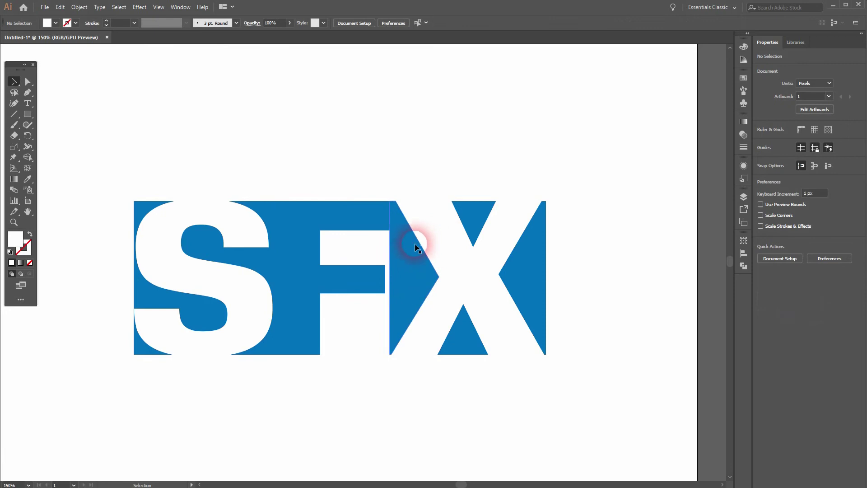
# - Use Shape Builder with a blue fill to merge the F, its adjacent triangle and the remaining band pieces into one shape
pyautogui.moveTo(134, 385); pyautogui.dragTo(552, 162)
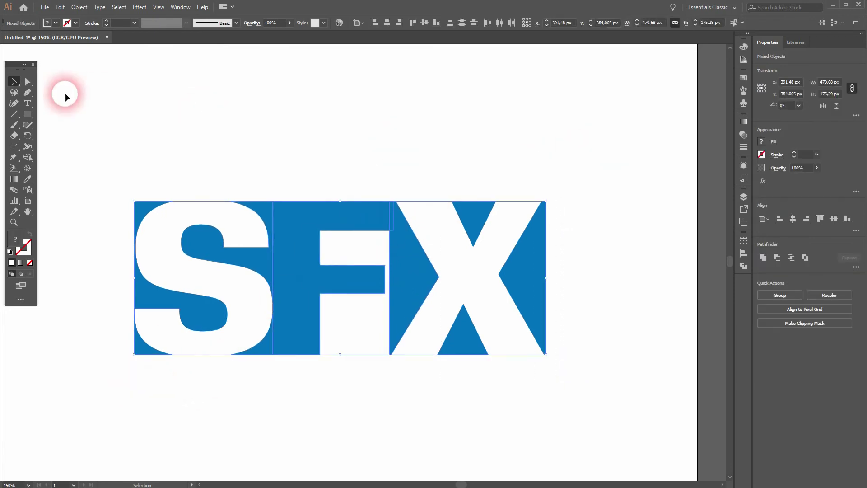
pyautogui.click(28, 157)
pyautogui.click(55, 24)
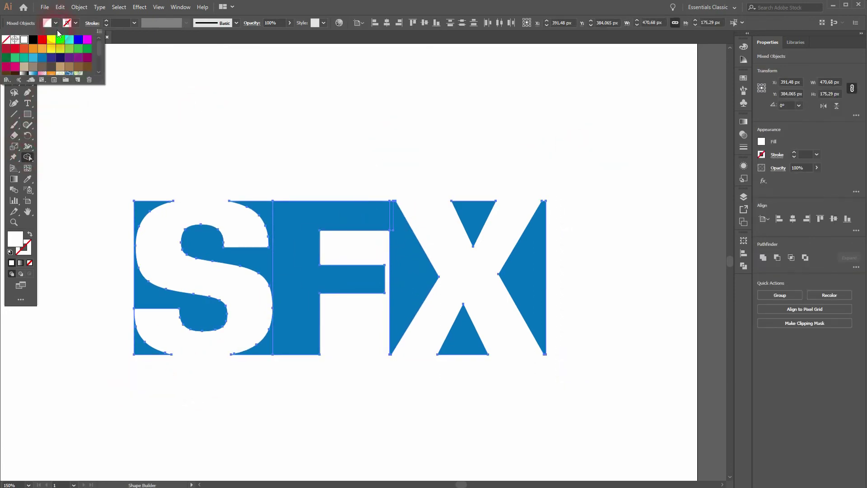
pyautogui.moveTo(407, 267)
pyautogui.mouseDown()
pyautogui.moveTo(372, 217)
pyautogui.moveTo(323, 217)
pyautogui.moveTo(303, 222)
pyautogui.moveTo(267, 265)
pyautogui.mouseUp()
pyautogui.moveTo(293, 327)
pyautogui.mouseDown()
pyautogui.moveTo(269, 342)
pyautogui.moveTo(290, 349)
pyautogui.mouseUp()
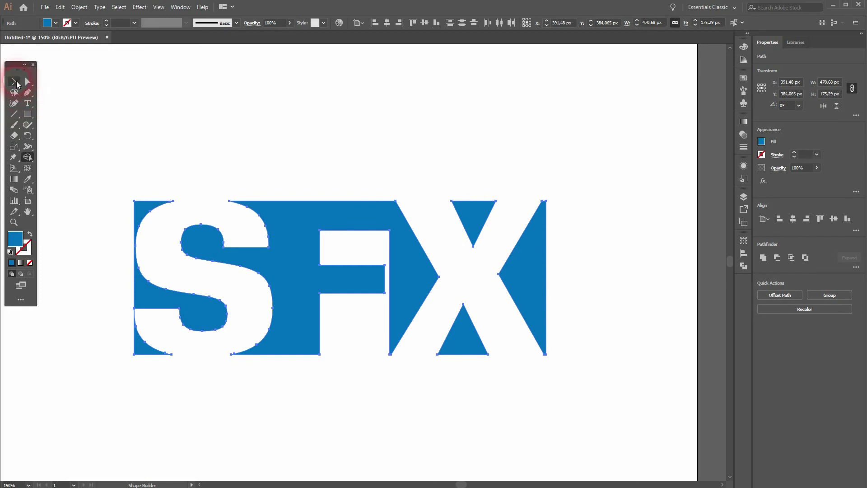
pyautogui.click(16, 83)
pyautogui.click(255, 105)
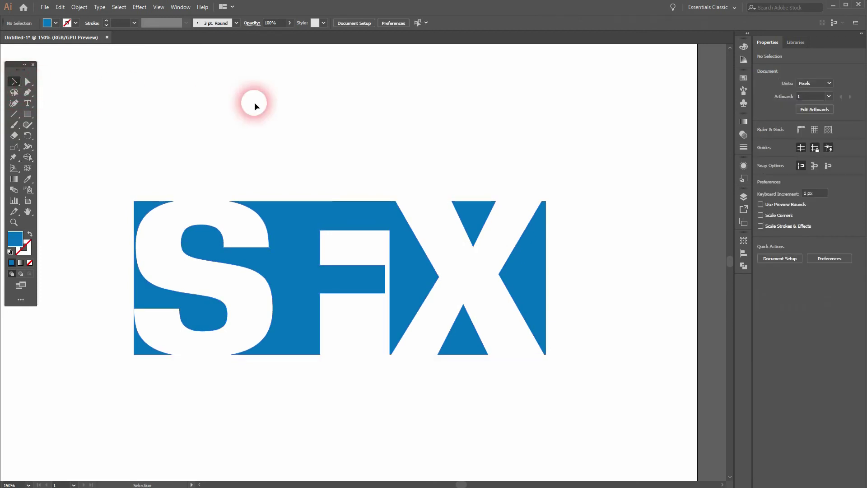
pyautogui.moveTo(163, 224); pyautogui.dragTo(136, 246)
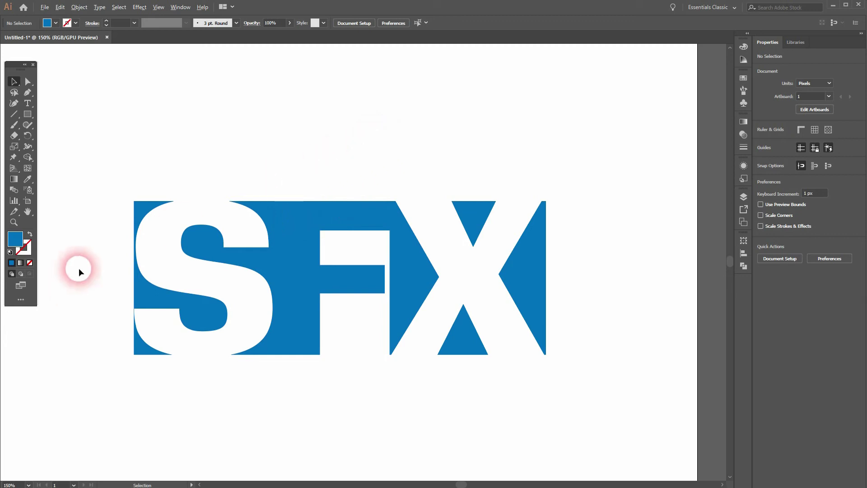
pyautogui.scroll(4, 133, 244)
pyautogui.scroll(-2, 161, 235)
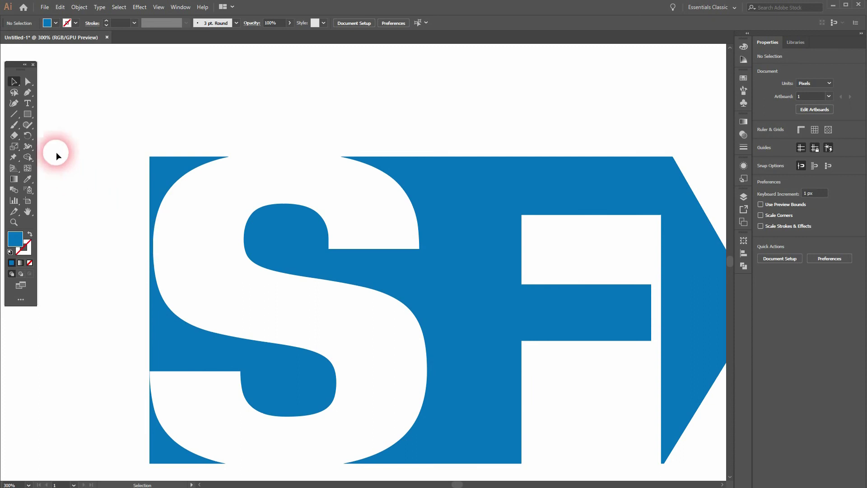
# - Draw a vertical helper line along the S's left edge and select it with the S and F shapes
pyautogui.click(14, 114)
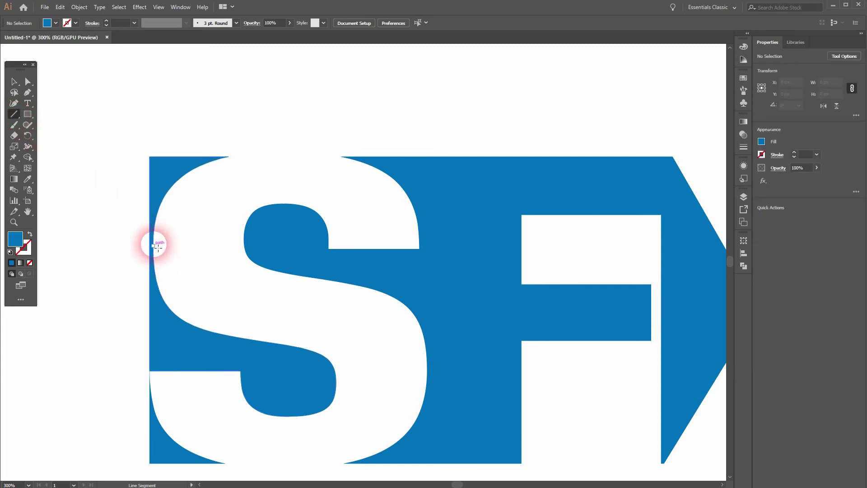
pyautogui.moveTo(158, 256); pyautogui.dragTo(160, 470)
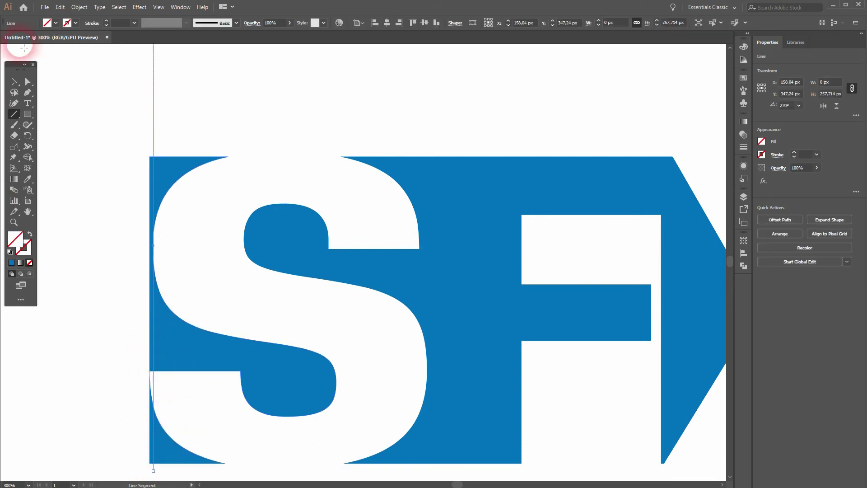
pyautogui.click(13, 81)
pyautogui.moveTo(86, 120); pyautogui.dragTo(326, 472)
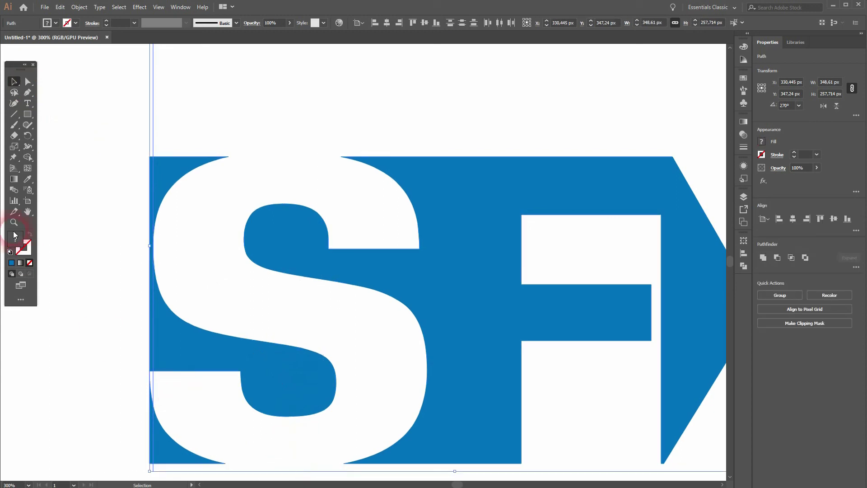
# - Delete the thin blue slivers left of the line with Shape Builder, then select the helper line
pyautogui.click(28, 157)
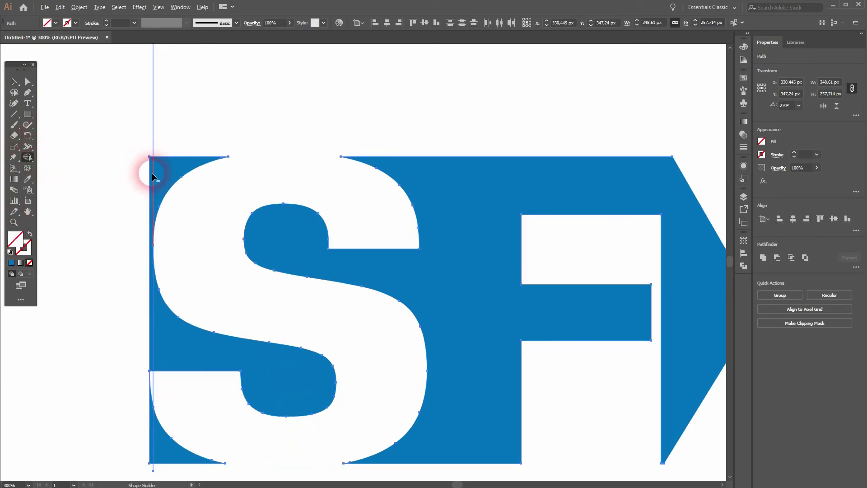
pyautogui.scroll(3, 140, 188)
pyautogui.keyDown('alt'); pyautogui.click(168, 186); pyautogui.keyUp('alt')
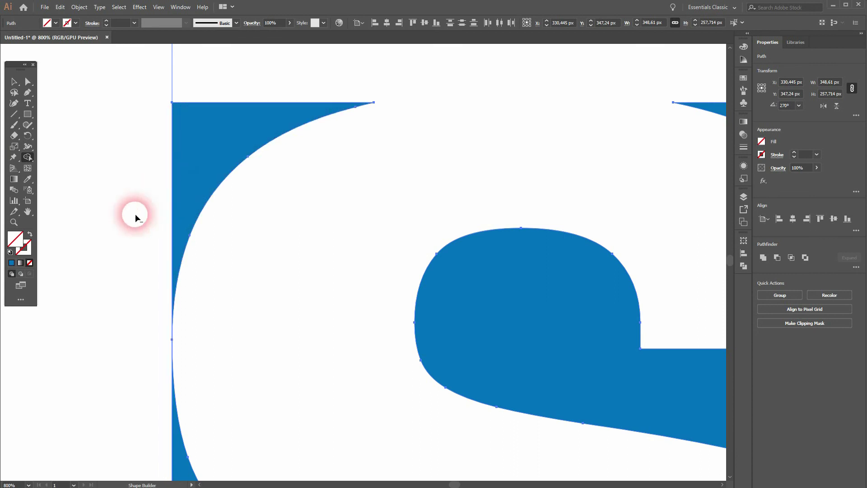
pyautogui.moveTo(155, 296); pyautogui.dragTo(166, 82)
pyautogui.moveTo(176, 250); pyautogui.dragTo(180, 116)
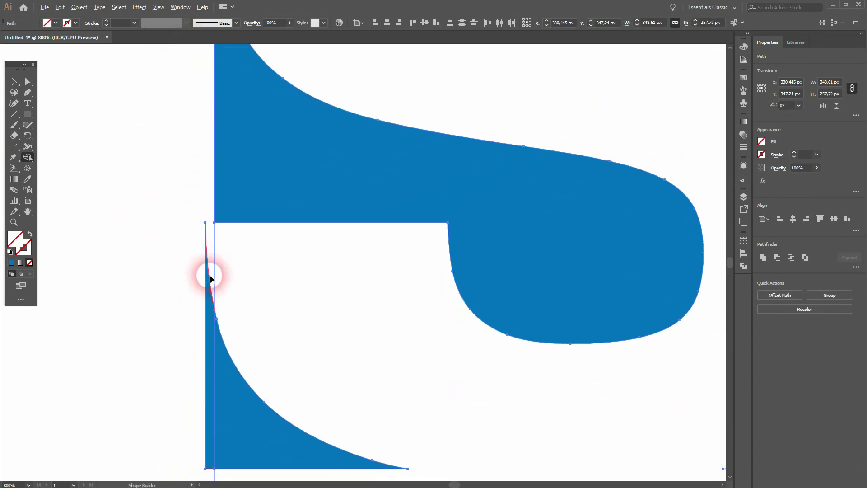
pyautogui.keyDown('alt'); pyautogui.click(209, 285); pyautogui.keyUp('alt')
pyautogui.click(14, 82)
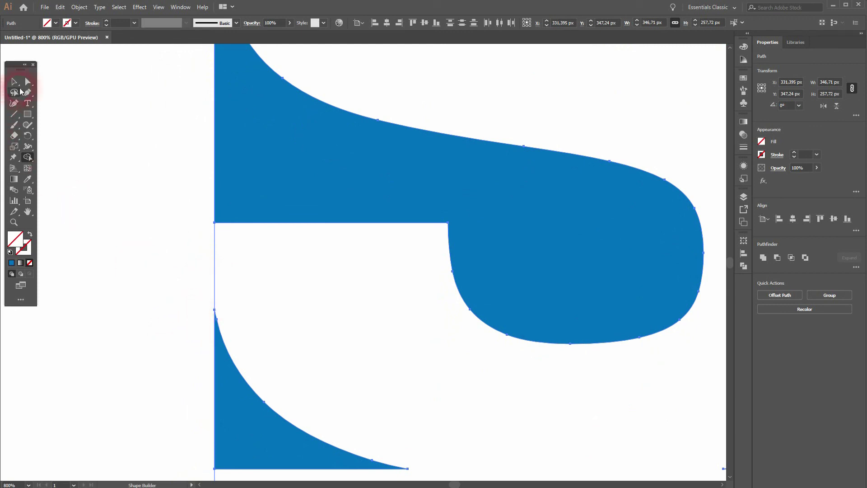
pyautogui.click(193, 262)
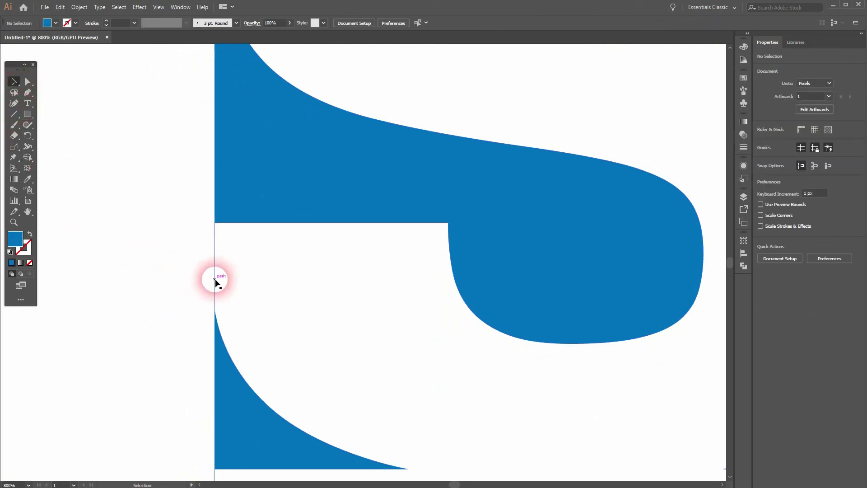
pyautogui.click(214, 279)
# - Delete the helper line, fit the artboard and zoom in to inspect the S's left edge
pyautogui.press('Delete')
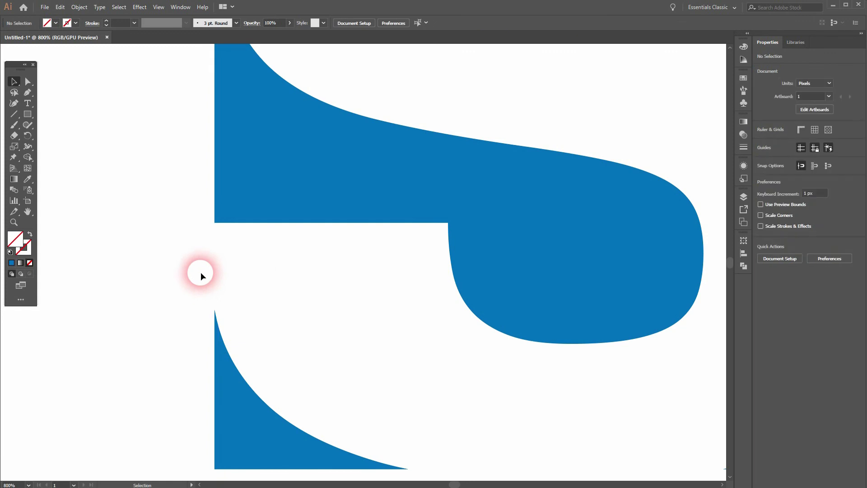
pyautogui.hotkey('ctrl', '0')
pyautogui.click(40, 80)
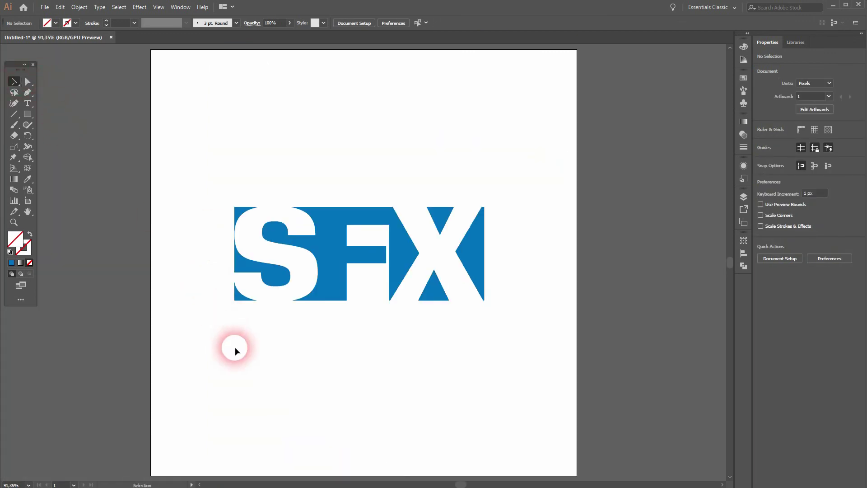
pyautogui.scroll(5, 237, 234)
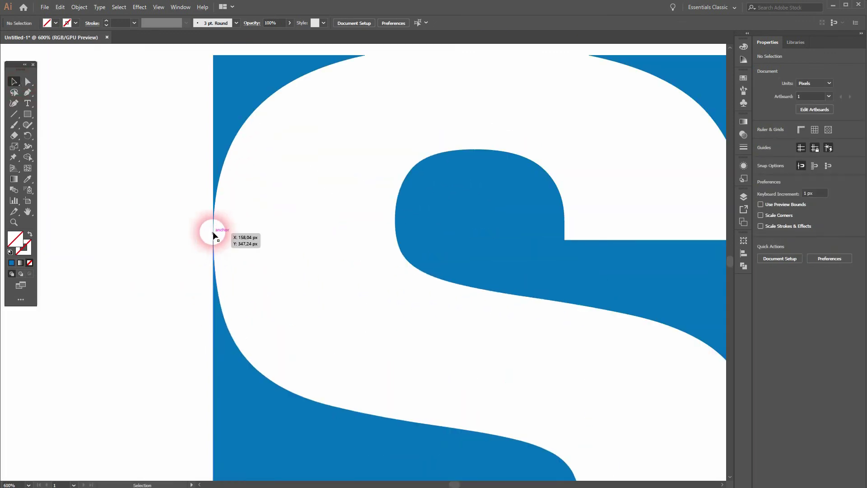
pyautogui.click(214, 235)
pyautogui.click(145, 286)
# - Undo the last change and marquee-select the whole merged SFX logo shape (470.68 × 175.29 px)
pyautogui.scroll(-4, 192, 298)
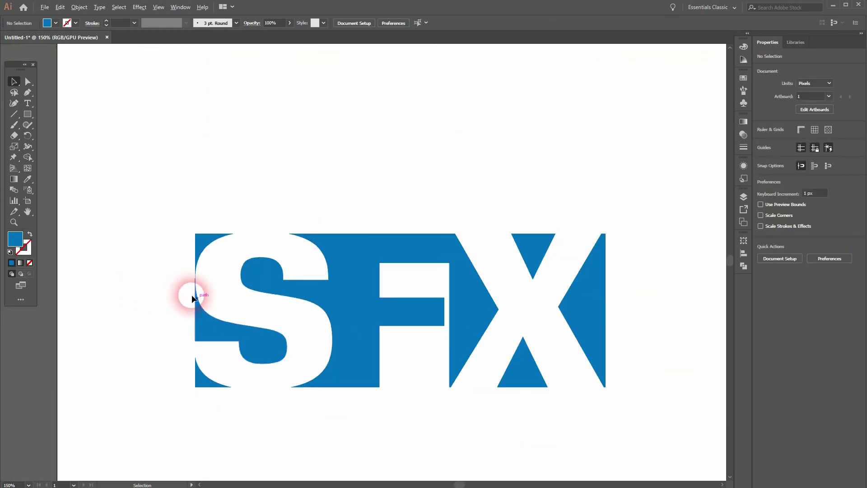
pyautogui.moveTo(418, 345); pyautogui.dragTo(344, 310)
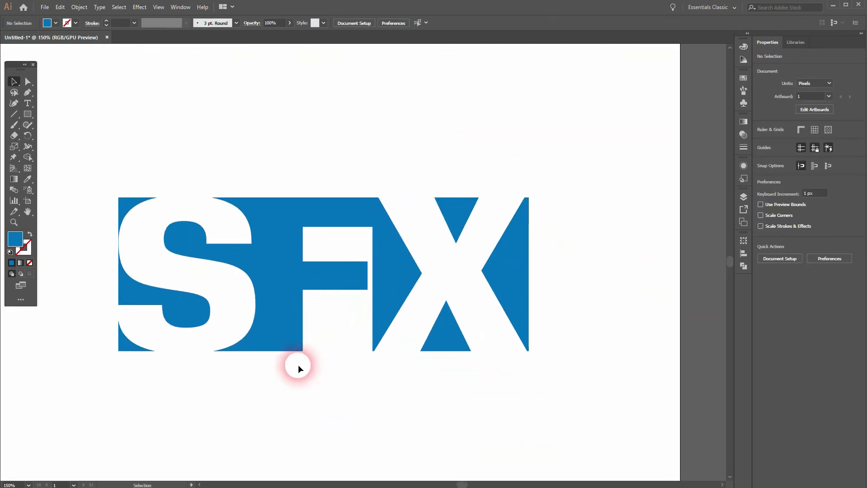
pyautogui.hotkey('ctrl', 'z')
pyautogui.hotkey('ctrl', 'z')
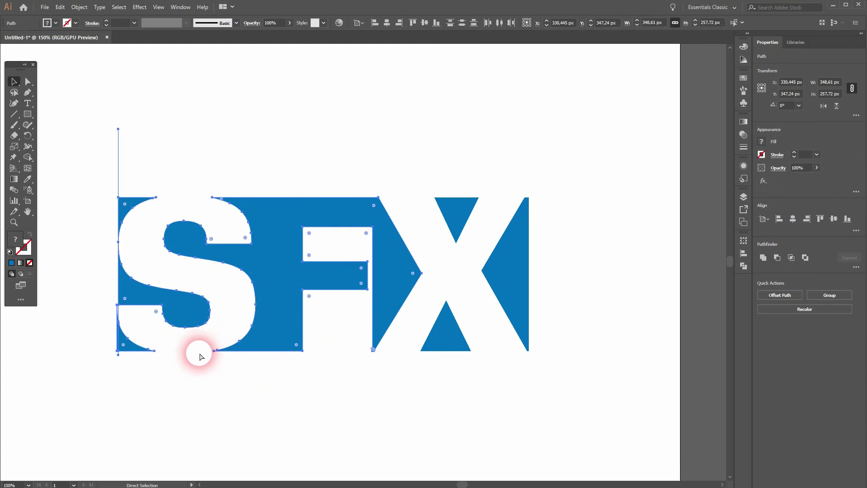
pyautogui.click(137, 317)
pyautogui.press('v')
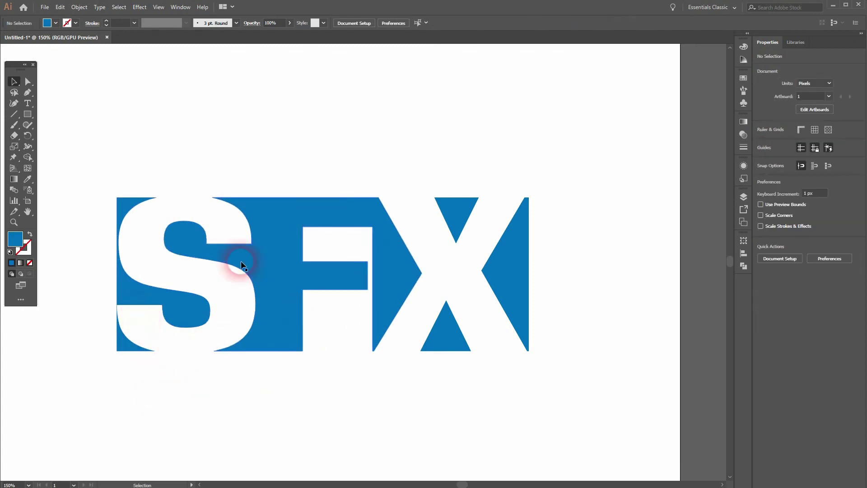
pyautogui.moveTo(90, 378); pyautogui.dragTo(611, 150)
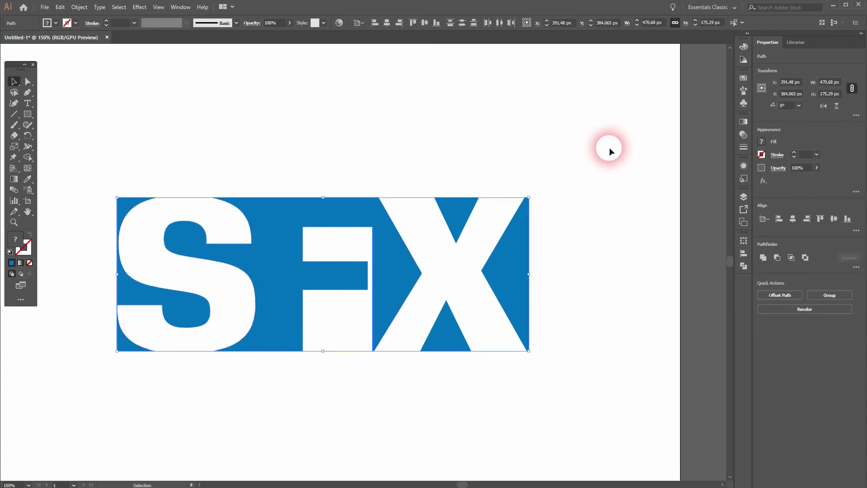